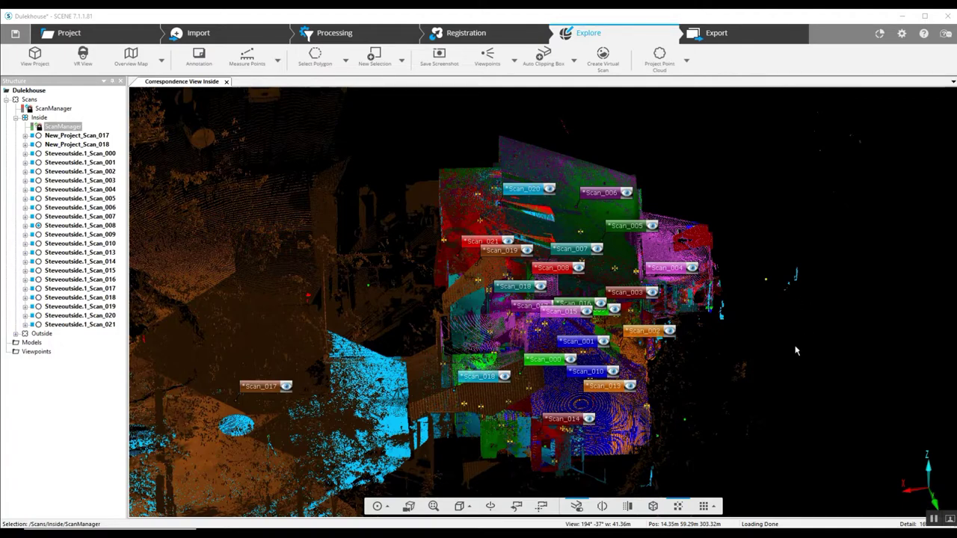
Step: Hide the Inside cluster's scans from New_Project_Scan_018 through Steveoutside.1_Scan_021, leaving only New_Project_Scan_017 displayed
{"action": "scroll", "coordinate": [797, 350], "scroll_direction": "down", "scroll_amount": 2}
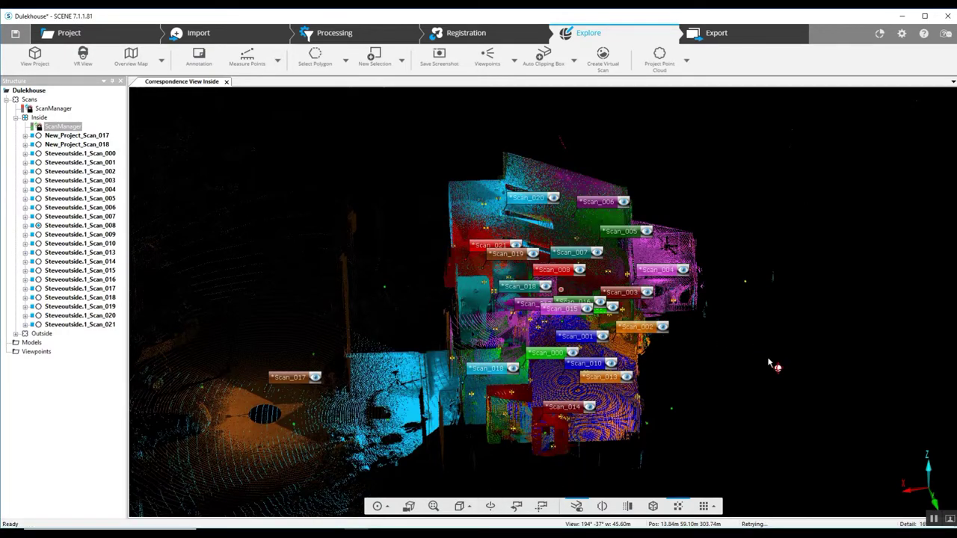
{"action": "mouse_move", "coordinate": [776, 363]}
{"action": "left_mouse_down"}
{"action": "mouse_move", "coordinate": [706, 363]}
{"action": "mouse_move", "coordinate": [592, 307]}
{"action": "mouse_move", "coordinate": [720, 364]}
{"action": "mouse_move", "coordinate": [772, 374]}
{"action": "left_mouse_up"}
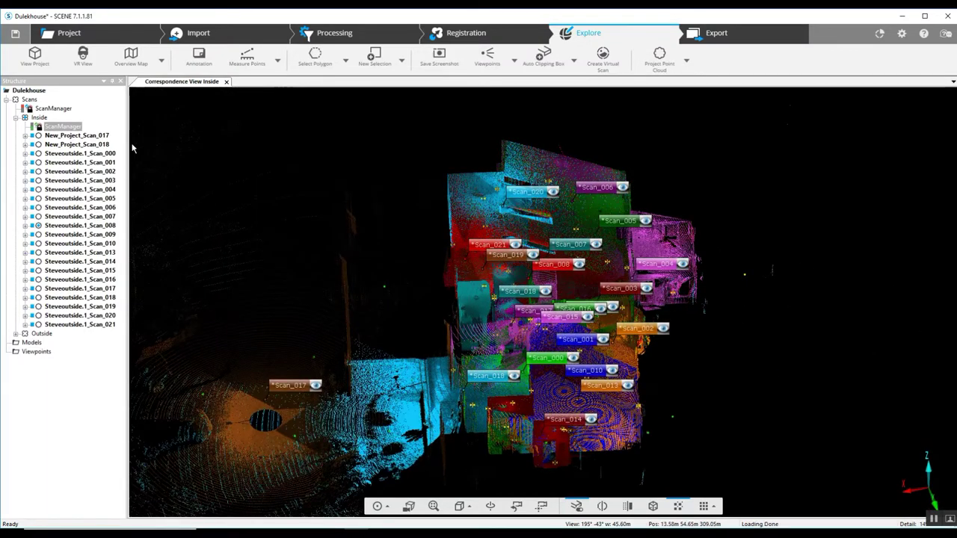
{"action": "left_click", "coordinate": [106, 146]}
{"action": "left_click", "coordinate": [95, 326], "text": "shift"}
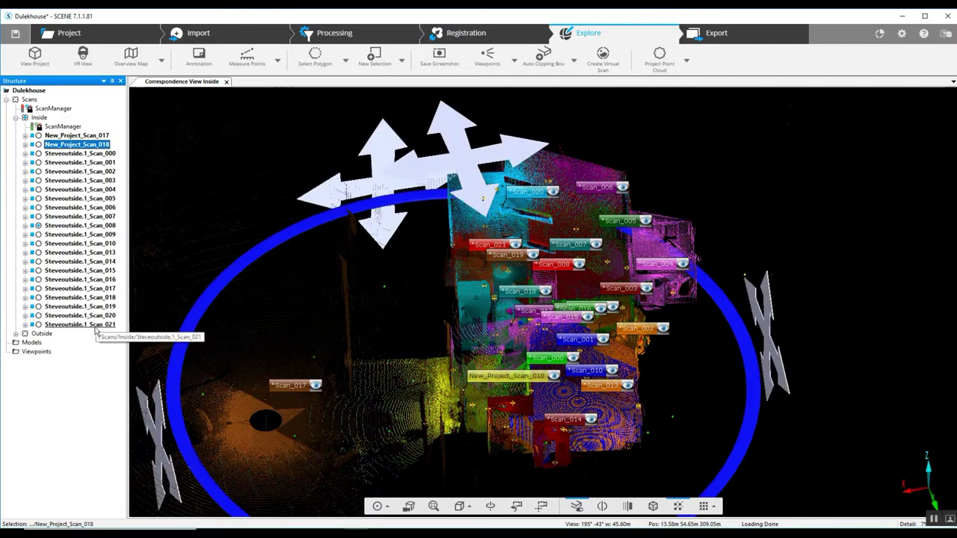
{"action": "right_click", "coordinate": [97, 195]}
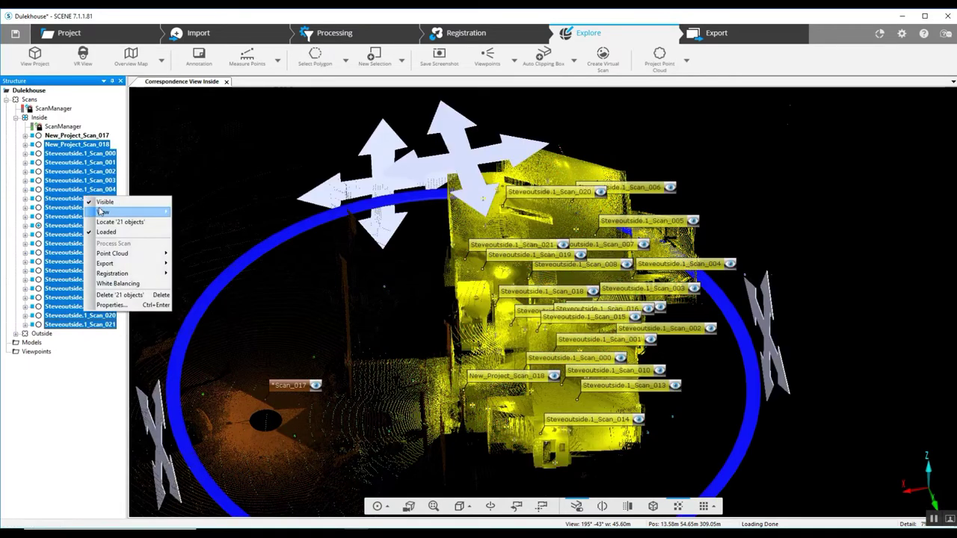
{"action": "left_click", "coordinate": [104, 203]}
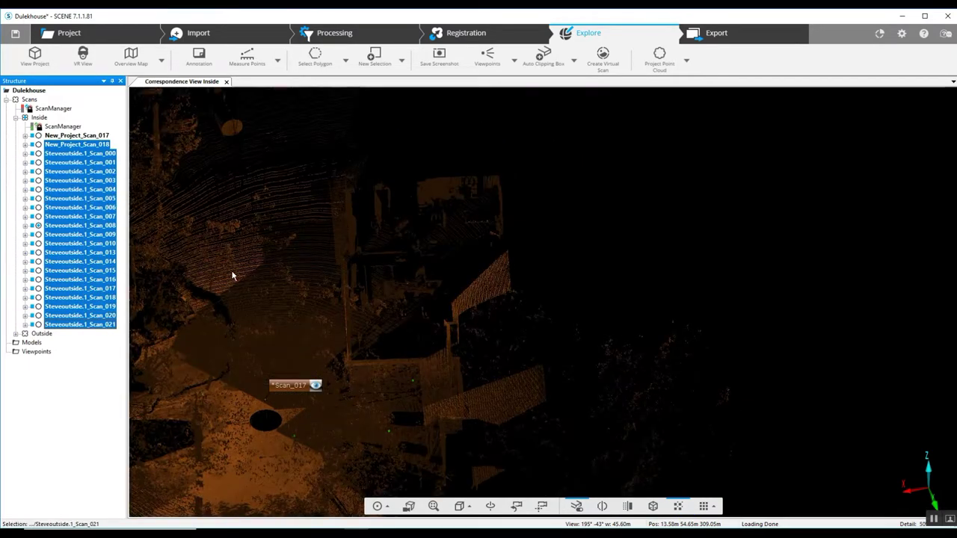
{"action": "left_click", "coordinate": [712, 276]}
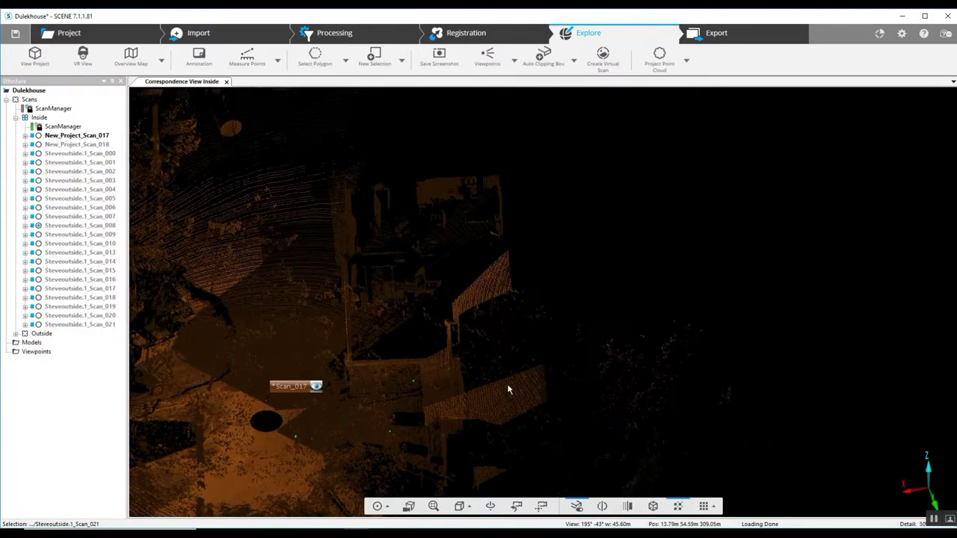
Step: Make New_Project_Scan_018 visible again alongside New_Project_Scan_017 in the correspondence view
{"action": "right_click_drag", "start_coordinate": [509, 383], "coordinate": [605, 298]}
{"action": "left_click_drag", "start_coordinate": [442, 391], "coordinate": [469, 384]}
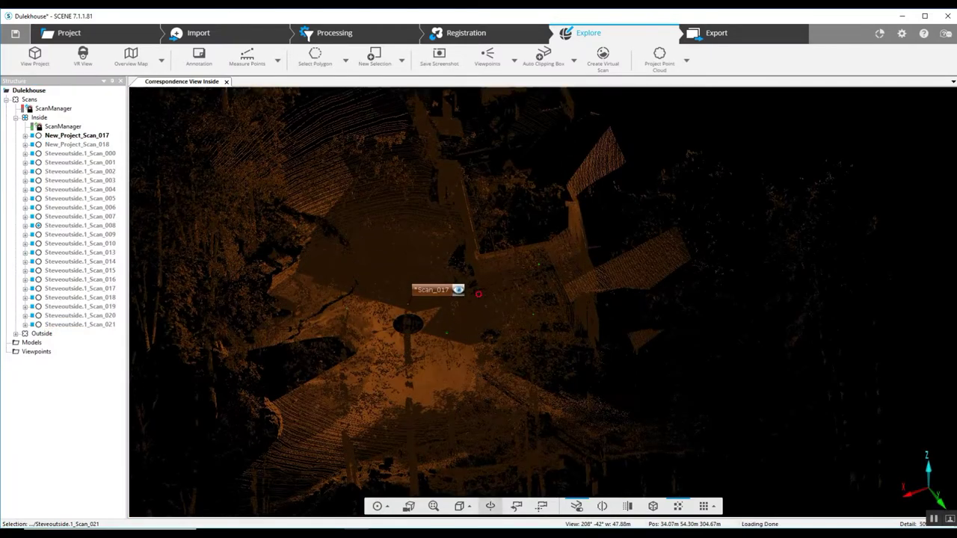
{"action": "left_click", "coordinate": [494, 297]}
{"action": "mouse_move", "coordinate": [417, 341]}
{"action": "left_mouse_down"}
{"action": "mouse_move", "coordinate": [526, 320]}
{"action": "mouse_move", "coordinate": [510, 332]}
{"action": "mouse_move", "coordinate": [429, 326]}
{"action": "left_mouse_up"}
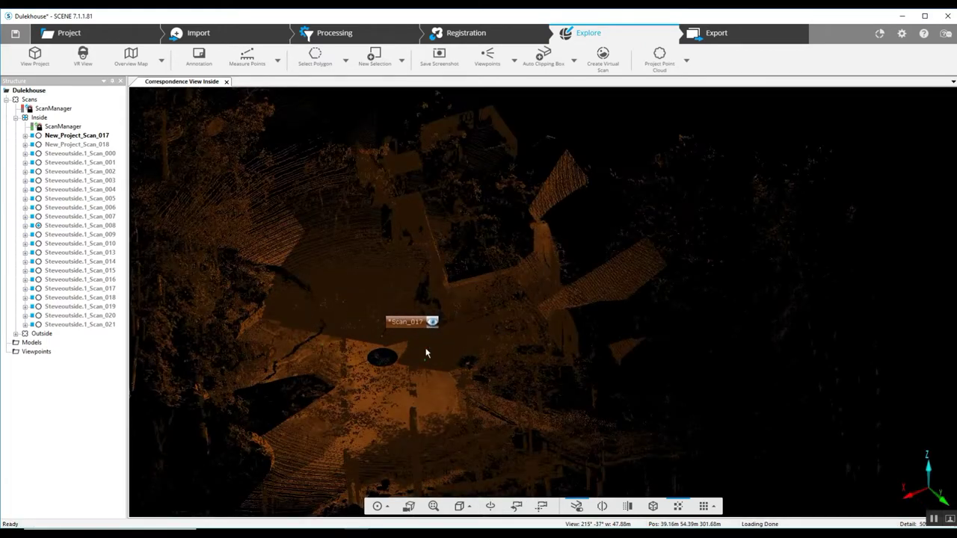
{"action": "left_click_drag", "start_coordinate": [690, 375], "coordinate": [683, 386]}
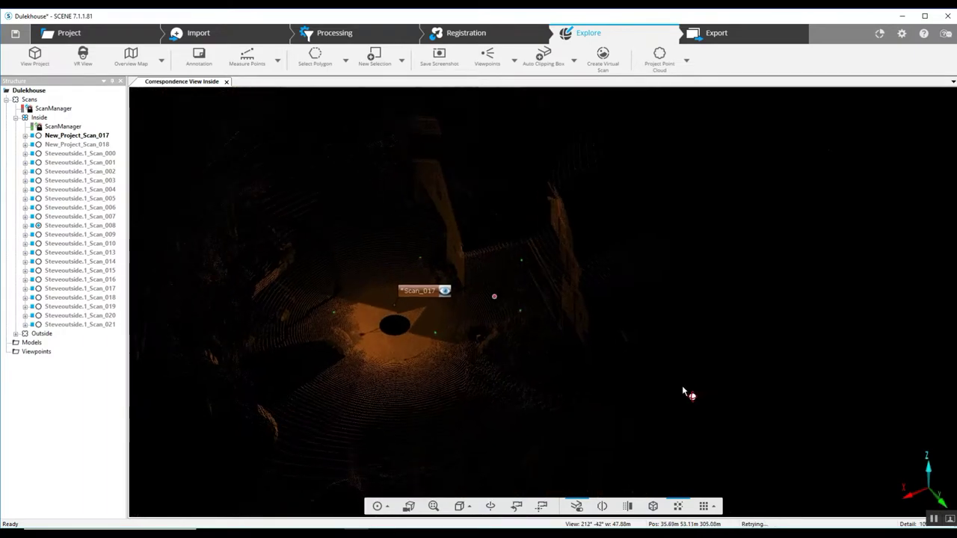
{"action": "right_click", "coordinate": [82, 146]}
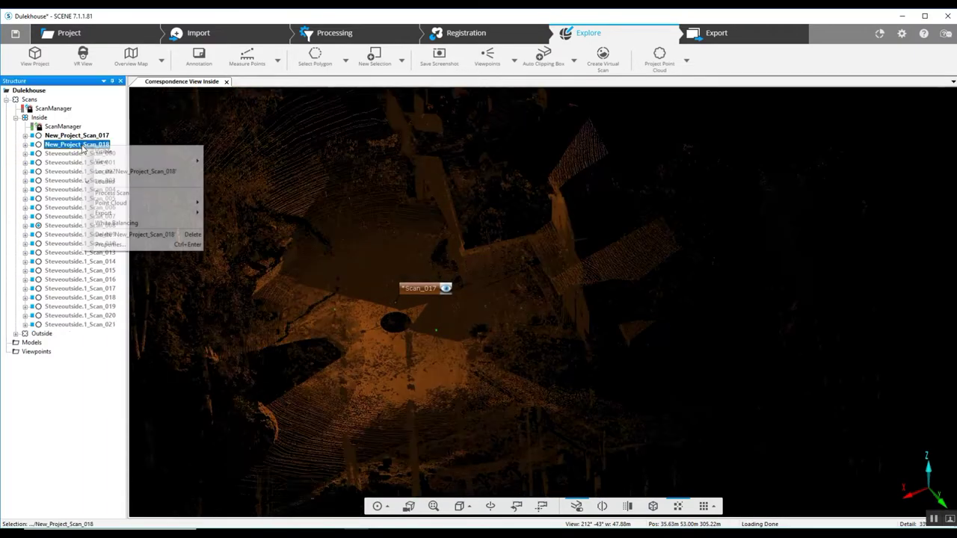
{"action": "left_click", "coordinate": [104, 152]}
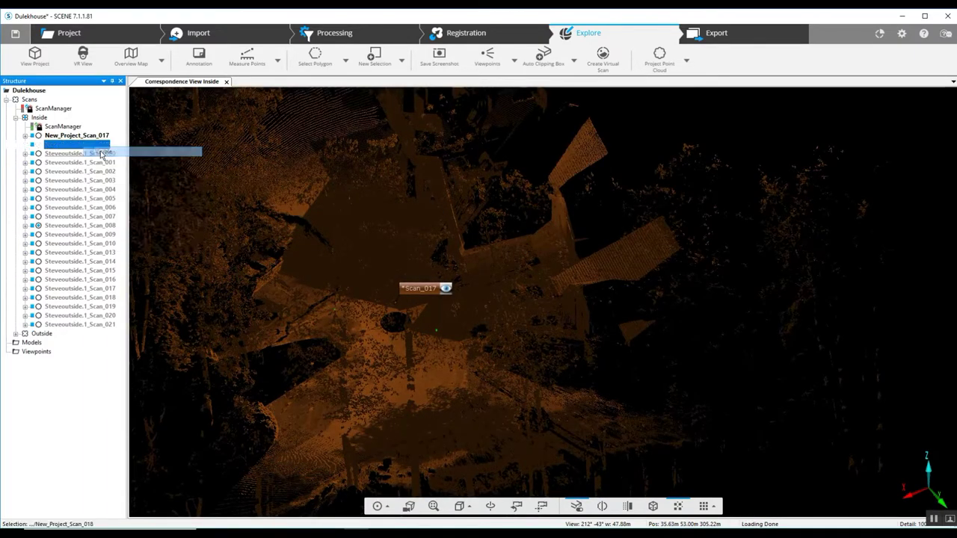
{"action": "left_click", "coordinate": [239, 285]}
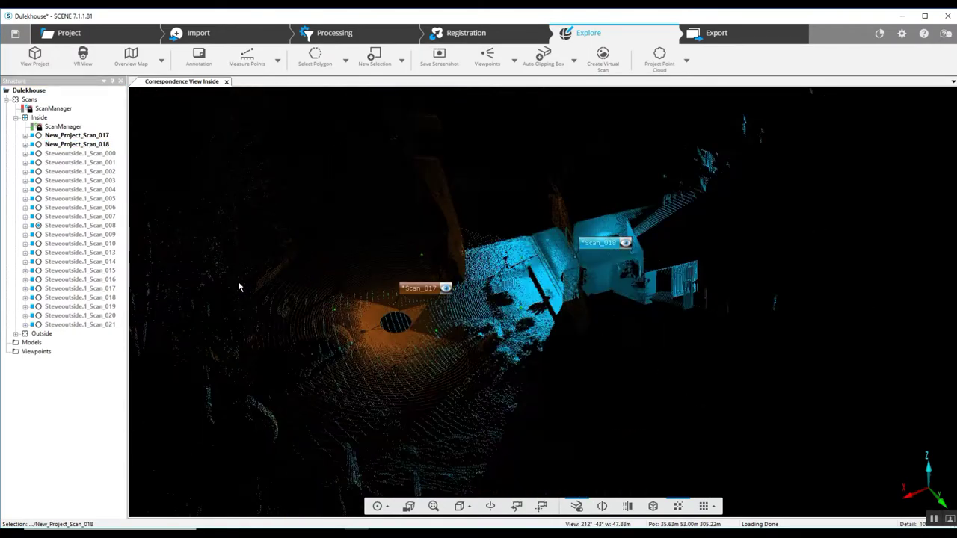
Step: Examine up close how Scan_017 and Scan_018 overlap around the entrance doorway, from the side and from the front
{"action": "scroll", "coordinate": [673, 363], "scroll_direction": "up", "scroll_amount": 3}
{"action": "scroll", "coordinate": [673, 363], "scroll_direction": "up", "scroll_amount": 5}
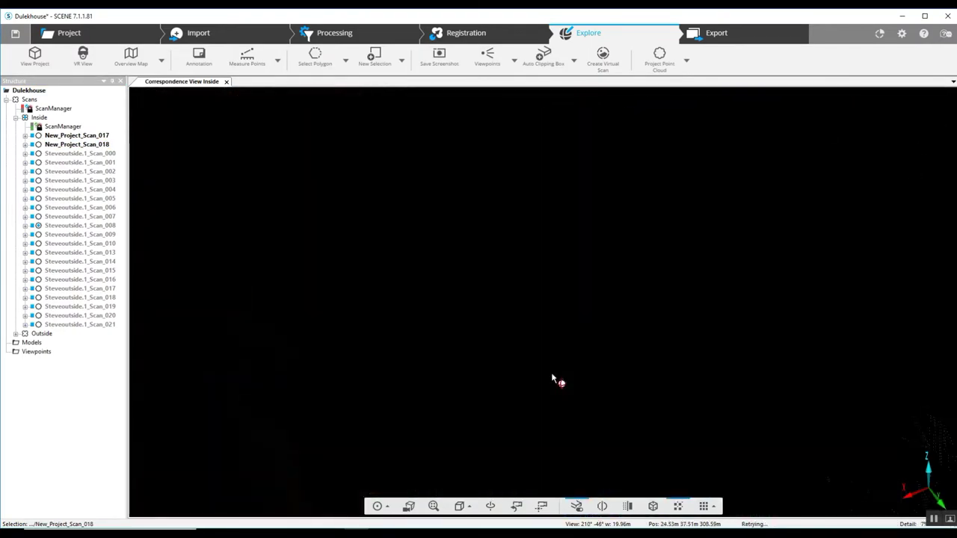
{"action": "left_click_drag", "start_coordinate": [552, 378], "coordinate": [561, 365]}
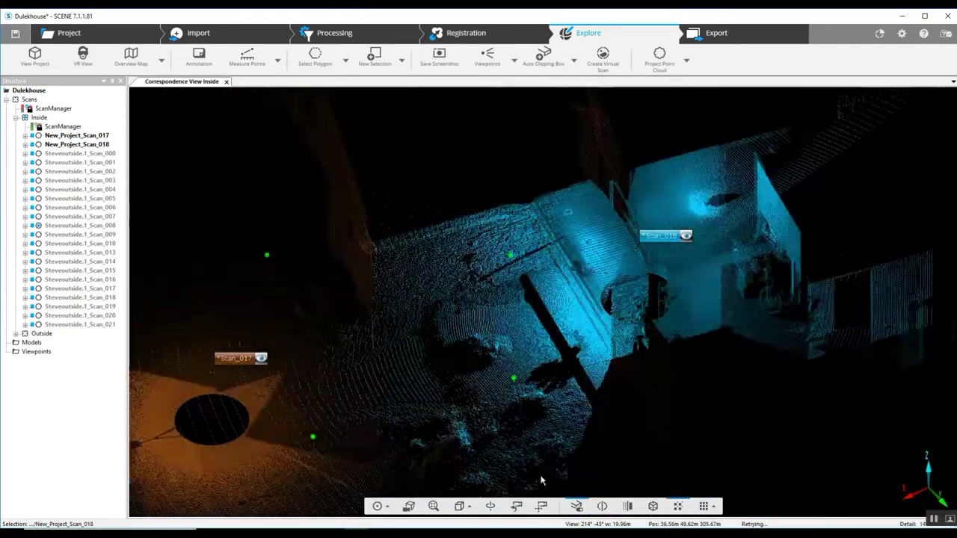
{"action": "left_click", "coordinate": [598, 304]}
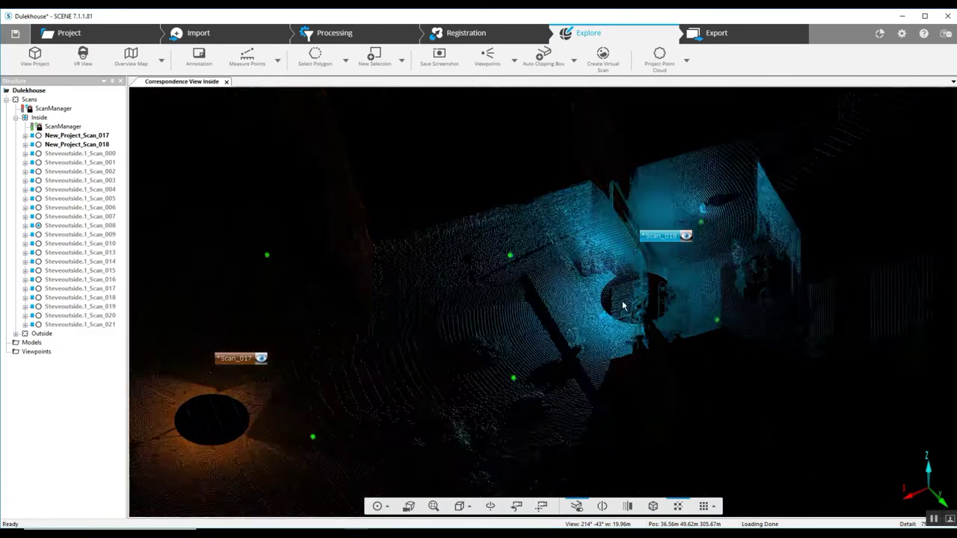
{"action": "left_click_drag", "start_coordinate": [726, 321], "coordinate": [705, 247]}
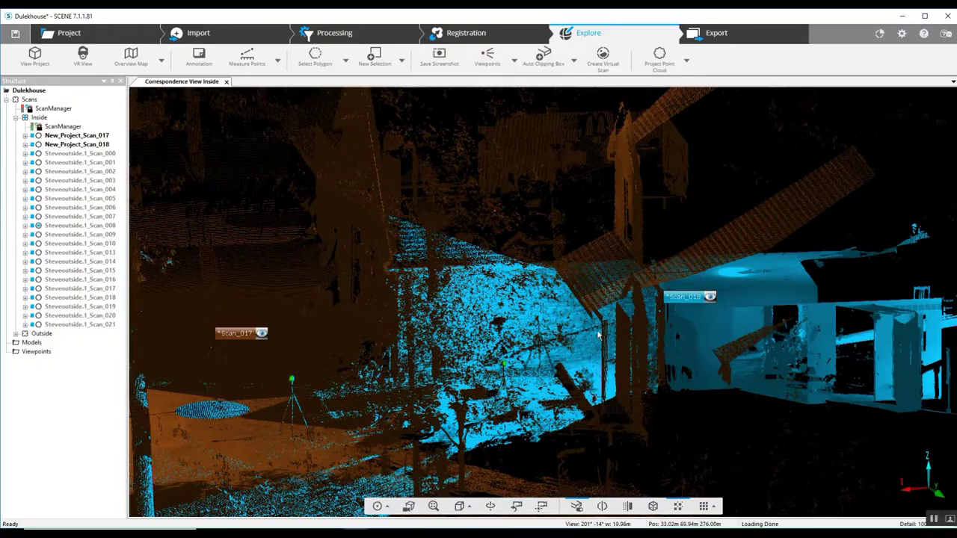
{"action": "scroll", "coordinate": [591, 348], "scroll_direction": "up", "scroll_amount": 3}
{"action": "middle_click_drag", "start_coordinate": [735, 369], "coordinate": [587, 359]}
{"action": "scroll", "coordinate": [590, 362], "scroll_direction": "up", "scroll_amount": 5}
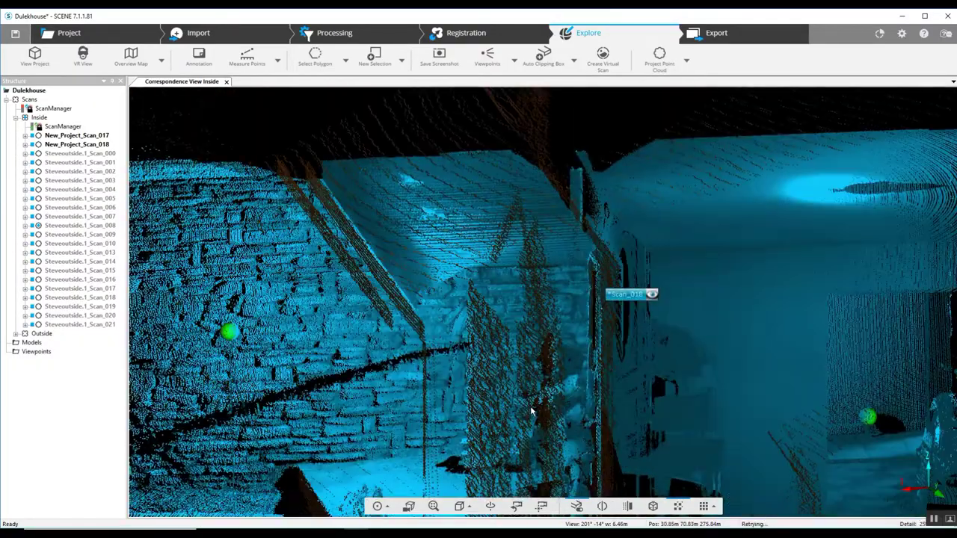
{"action": "scroll", "coordinate": [537, 416], "scroll_direction": "up", "scroll_amount": 3}
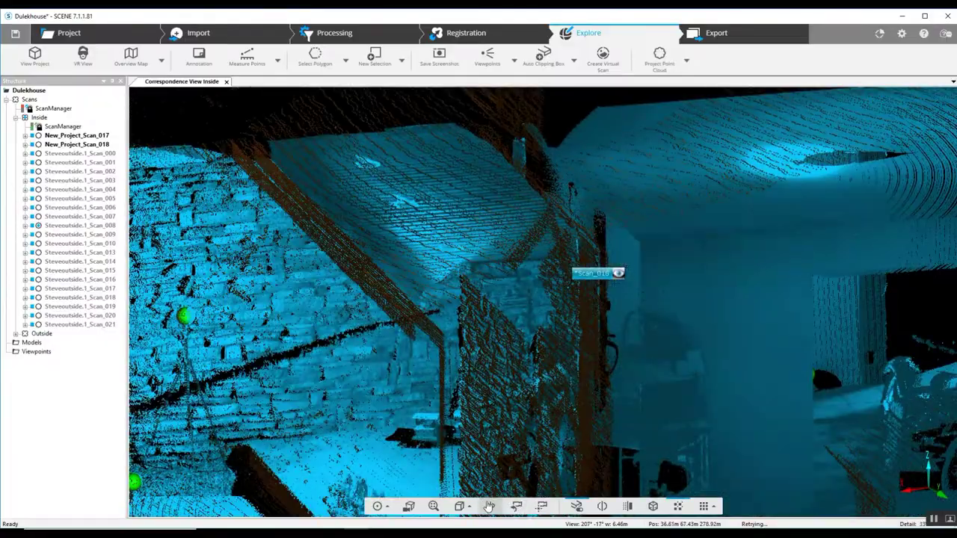
{"action": "left_click", "coordinate": [419, 397]}
{"action": "left_click_drag", "start_coordinate": [385, 415], "coordinate": [615, 397]}
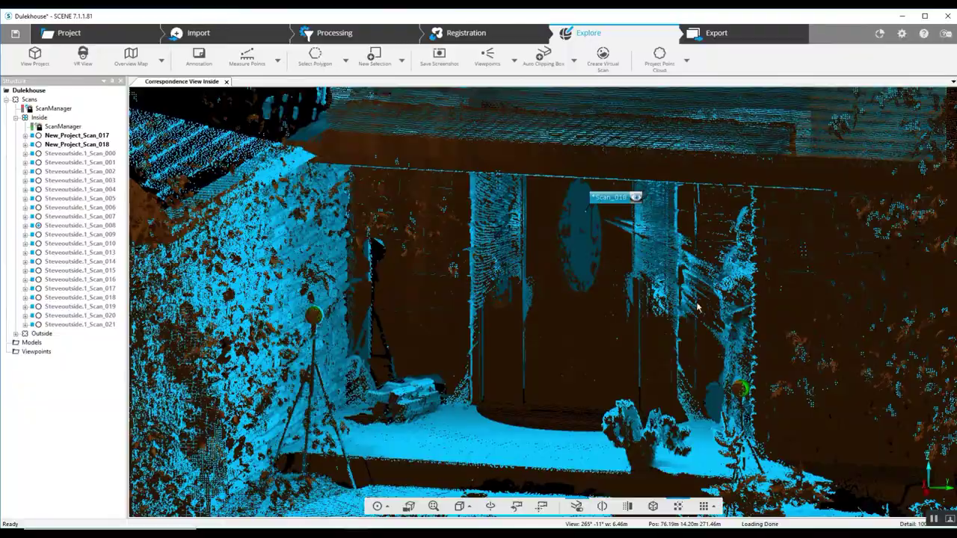
{"action": "left_click_drag", "start_coordinate": [697, 306], "coordinate": [643, 346]}
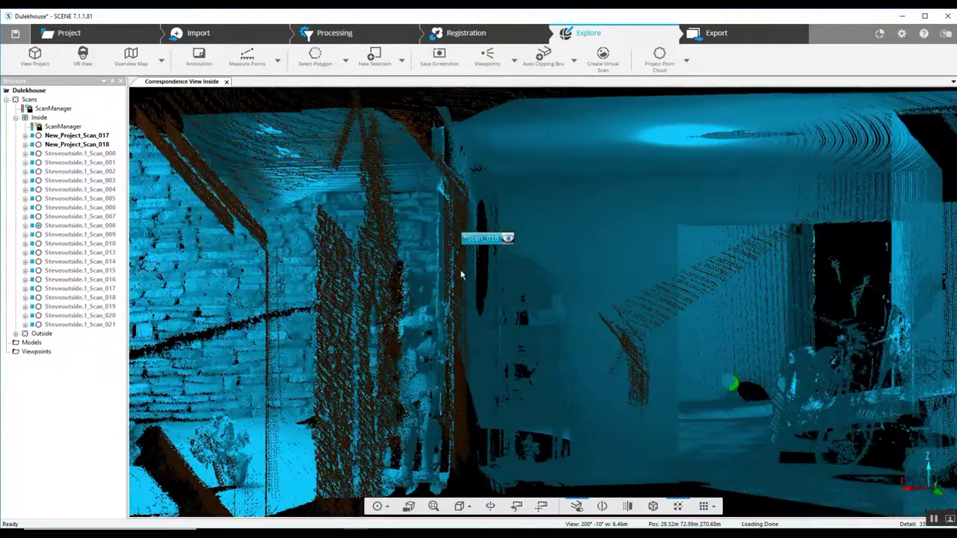
Step: Inspect the reference spheres between Scan_017 and Scan_018 along the stone wall and the building's front
{"action": "scroll", "coordinate": [391, 338], "scroll_direction": "down", "scroll_amount": 3}
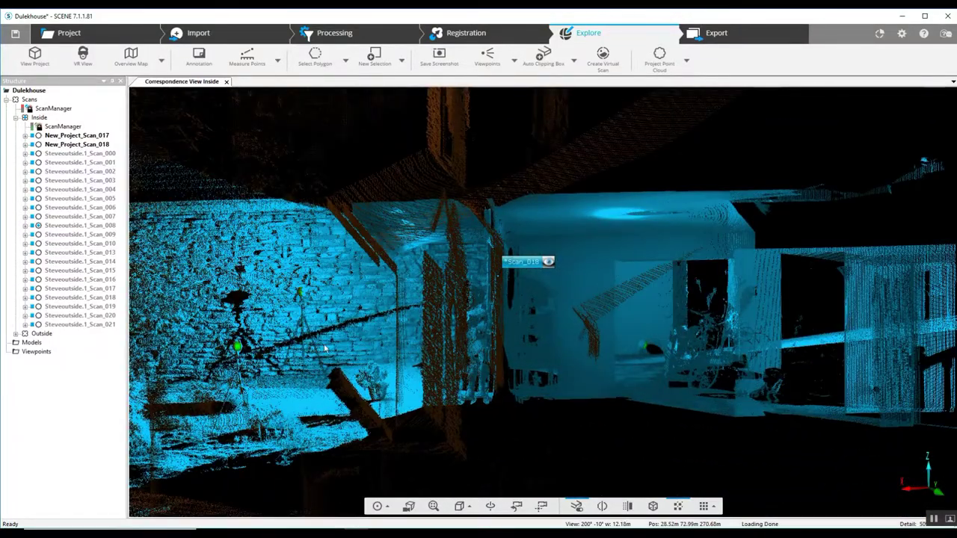
{"action": "middle_click_drag", "start_coordinate": [274, 338], "coordinate": [515, 310]}
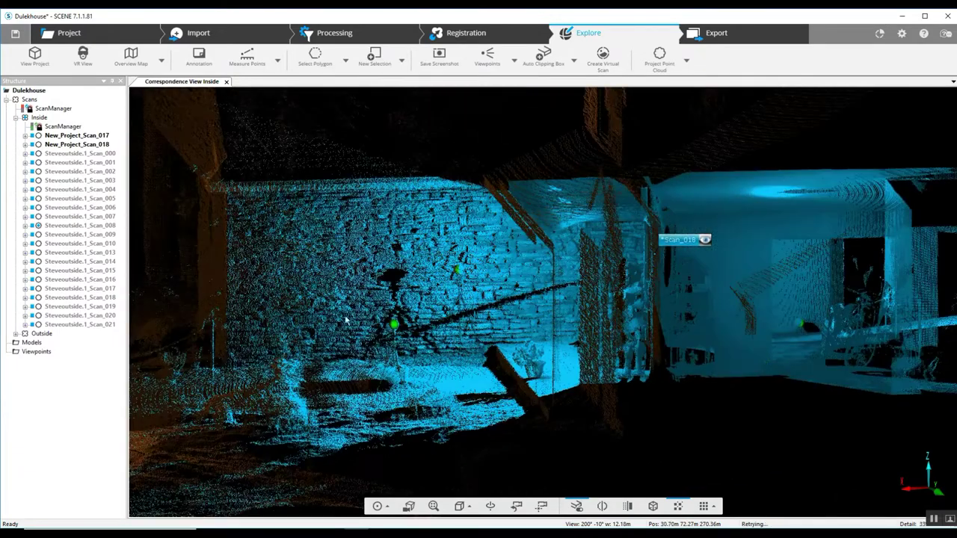
{"action": "right_click_drag", "start_coordinate": [346, 320], "coordinate": [256, 340]}
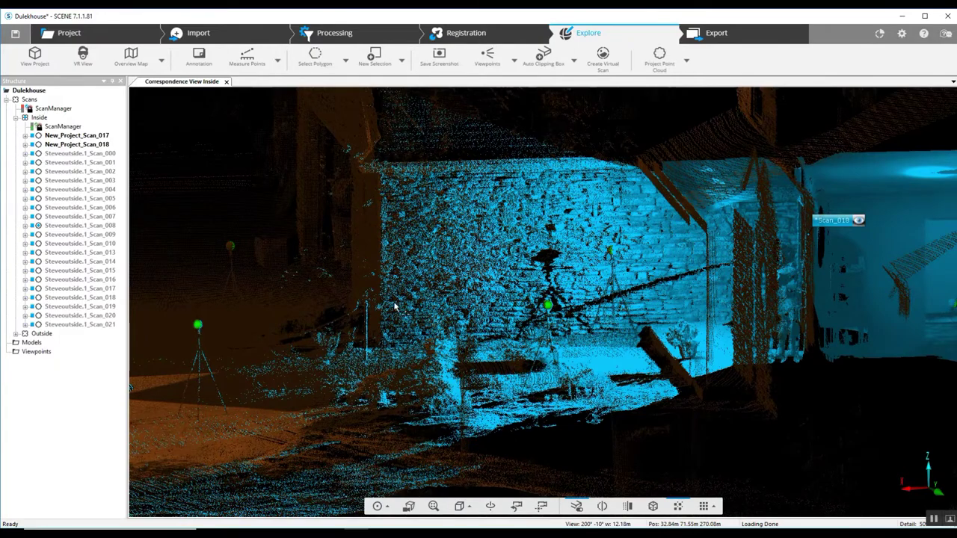
{"action": "right_click_drag", "start_coordinate": [394, 307], "coordinate": [498, 294]}
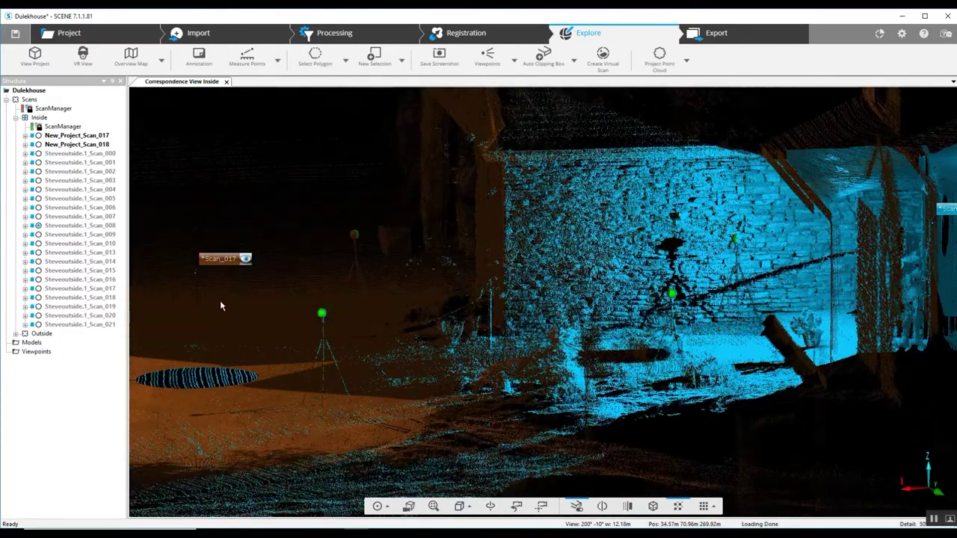
{"action": "right_click_drag", "start_coordinate": [634, 314], "coordinate": [368, 299]}
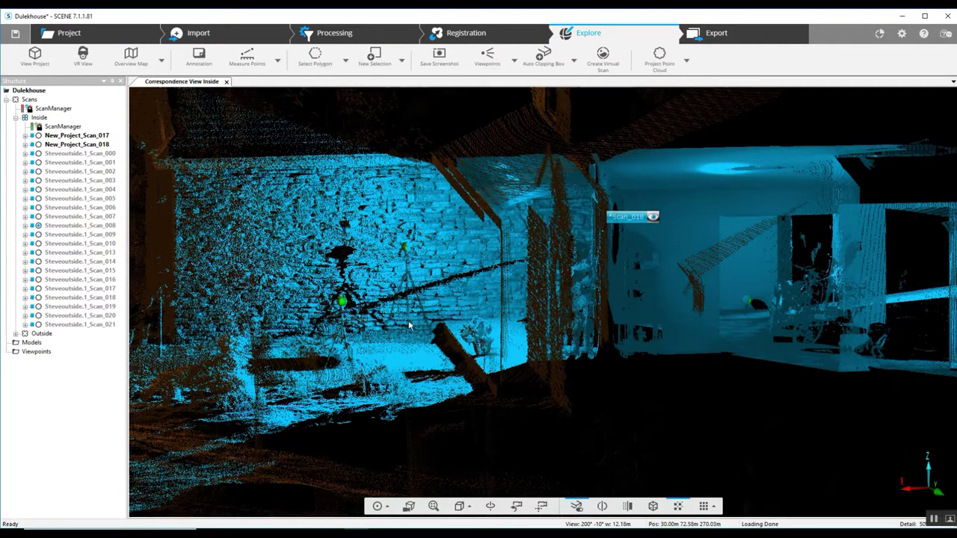
{"action": "left_click_drag", "start_coordinate": [409, 324], "coordinate": [757, 324]}
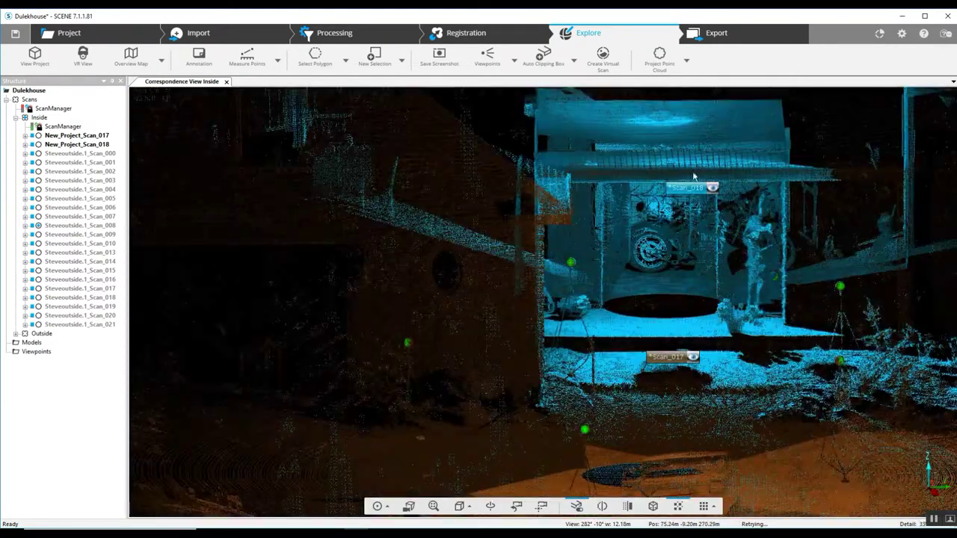
{"action": "left_click_drag", "start_coordinate": [698, 271], "coordinate": [680, 235]}
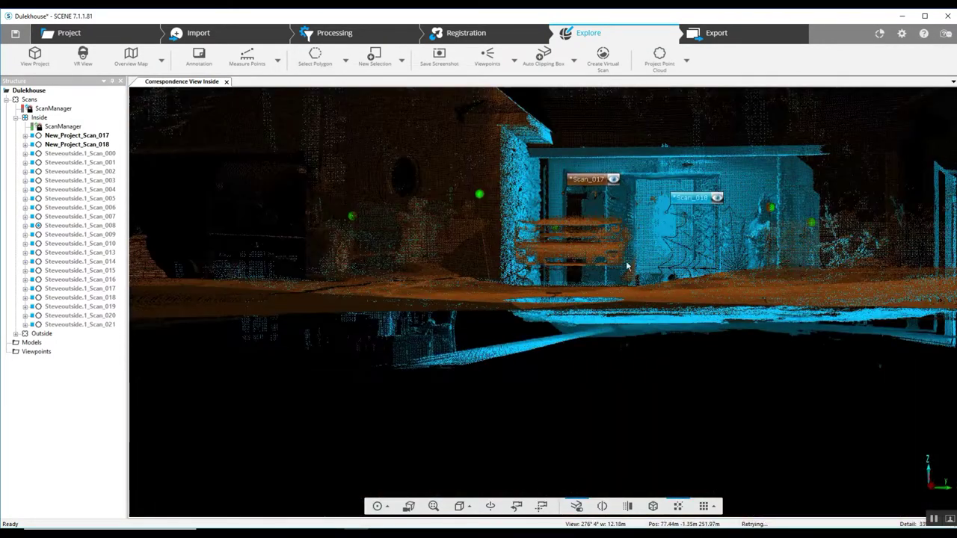
{"action": "left_click_drag", "start_coordinate": [780, 211], "coordinate": [564, 294]}
Step: Examine the room interior captured by Scan_018, and compare both scans' overall coverage from the side and from above
{"action": "scroll", "coordinate": [575, 289], "scroll_direction": "up", "scroll_amount": 3}
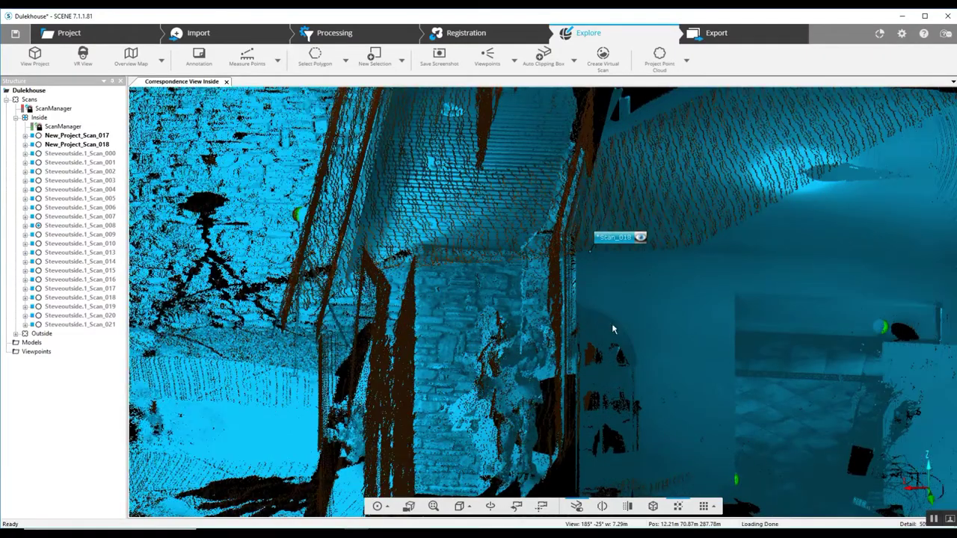
{"action": "right_click_drag", "start_coordinate": [682, 330], "coordinate": [409, 261]}
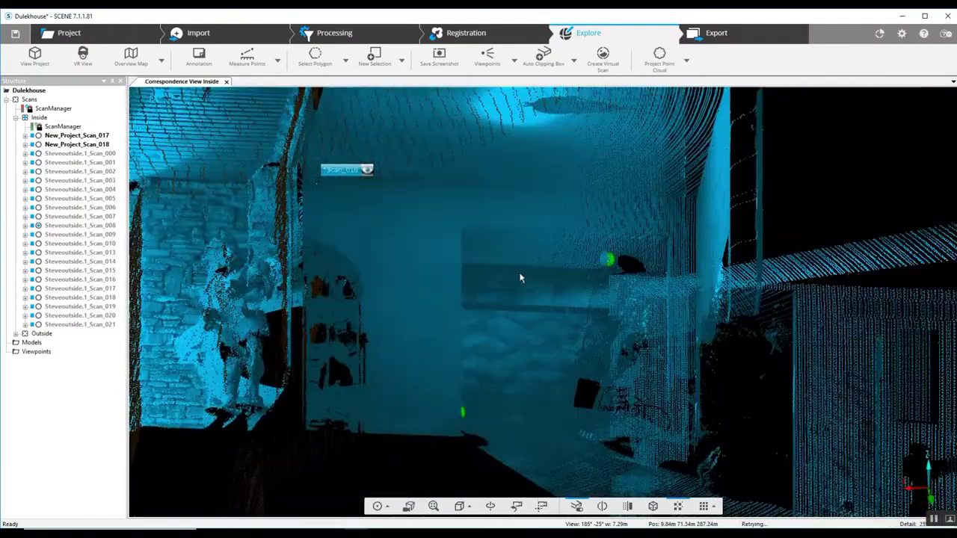
{"action": "scroll", "coordinate": [368, 277], "scroll_direction": "down", "scroll_amount": 4}
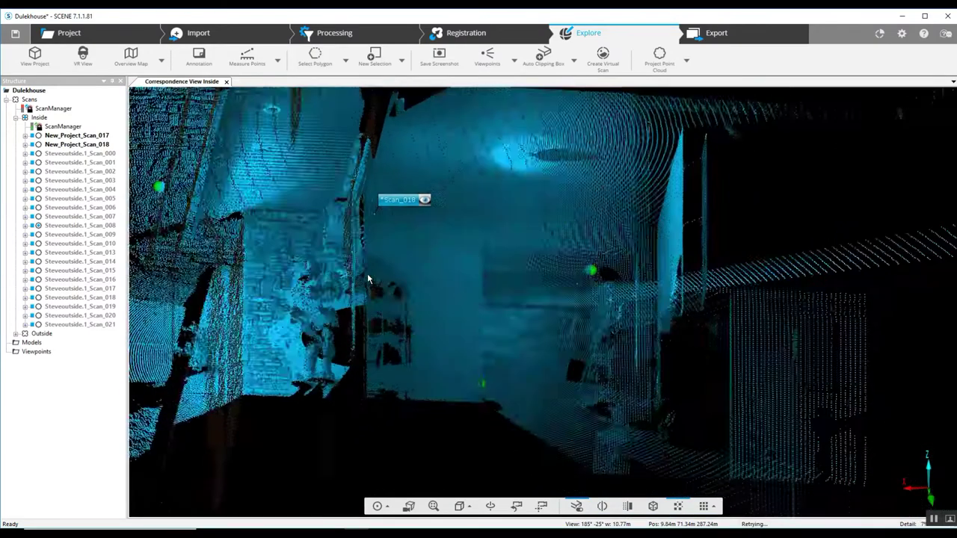
{"action": "scroll", "coordinate": [366, 275], "scroll_direction": "down", "scroll_amount": 5}
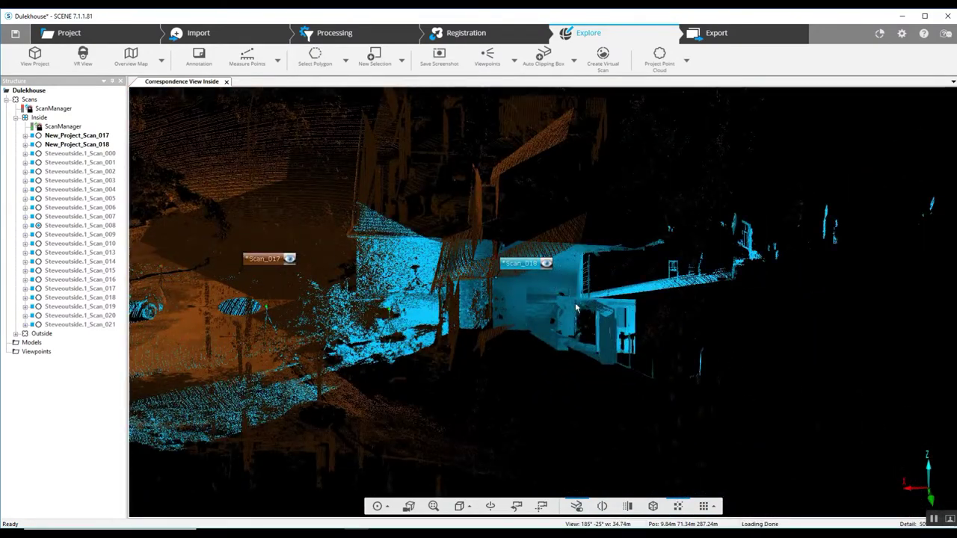
{"action": "scroll", "coordinate": [569, 291], "scroll_direction": "down", "scroll_amount": 2}
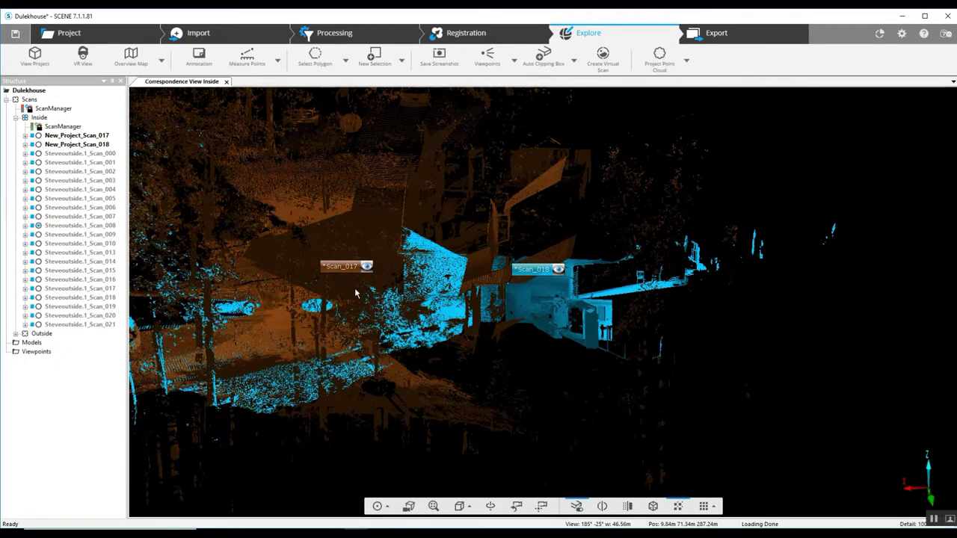
{"action": "scroll", "coordinate": [355, 288], "scroll_direction": "up", "scroll_amount": 1}
{"action": "scroll", "coordinate": [353, 289], "scroll_direction": "up", "scroll_amount": 3}
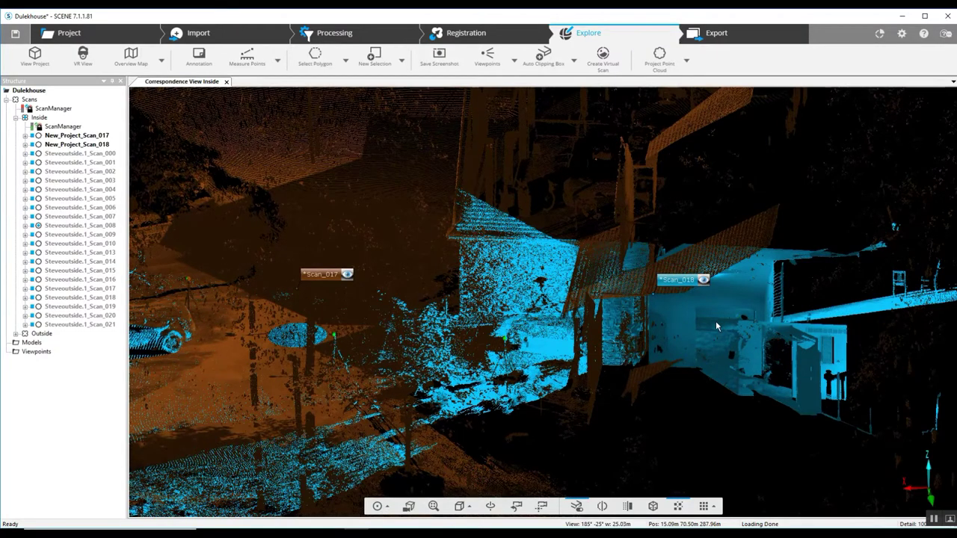
{"action": "scroll", "coordinate": [714, 327], "scroll_direction": "down", "scroll_amount": 4}
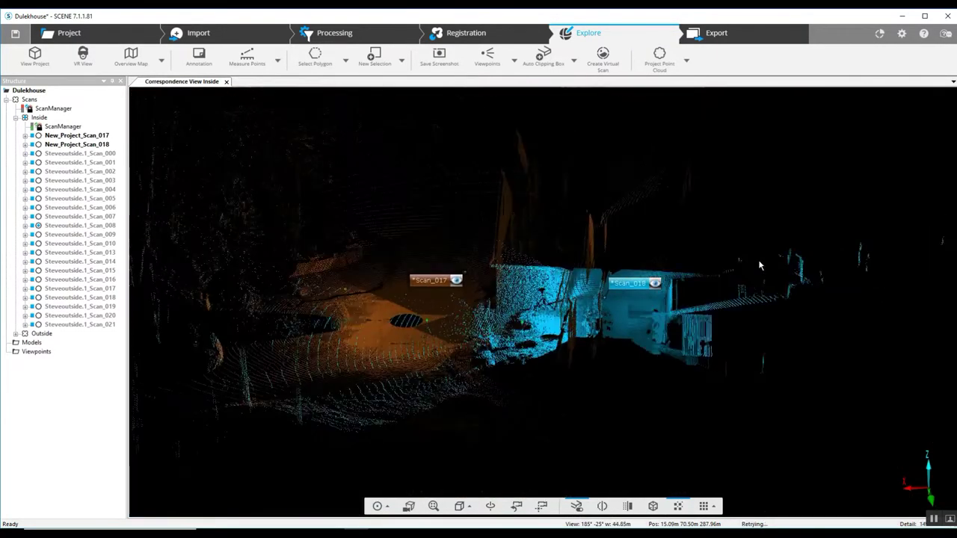
{"action": "left_click_drag", "start_coordinate": [766, 317], "coordinate": [773, 404]}
{"action": "scroll", "coordinate": [773, 405], "scroll_direction": "down", "scroll_amount": 2}
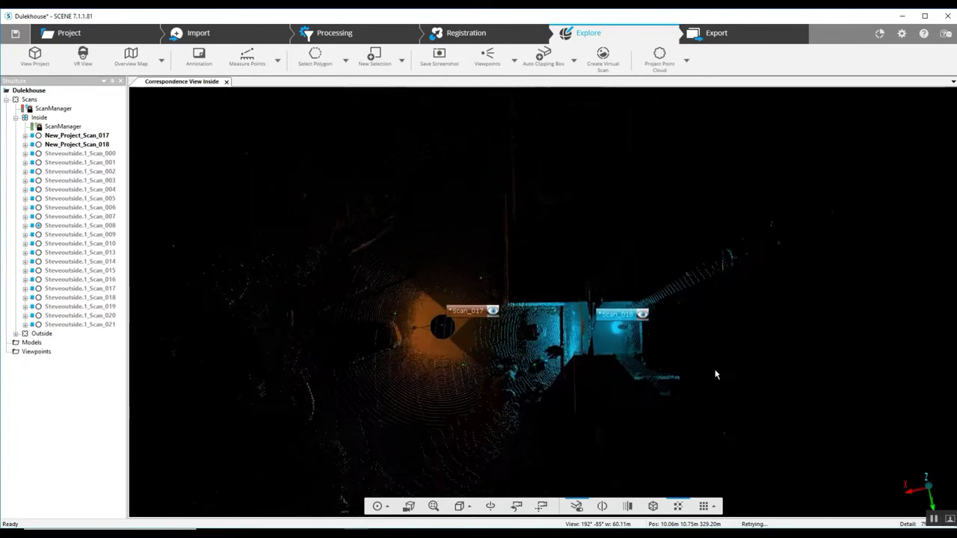
Step: Make Steveoutside.1_Scan_000 visible in the correspondence view and inspect where it overlaps the room captured by Scan_018
{"action": "left_click", "coordinate": [97, 153]}
{"action": "right_click", "coordinate": [96, 154]}
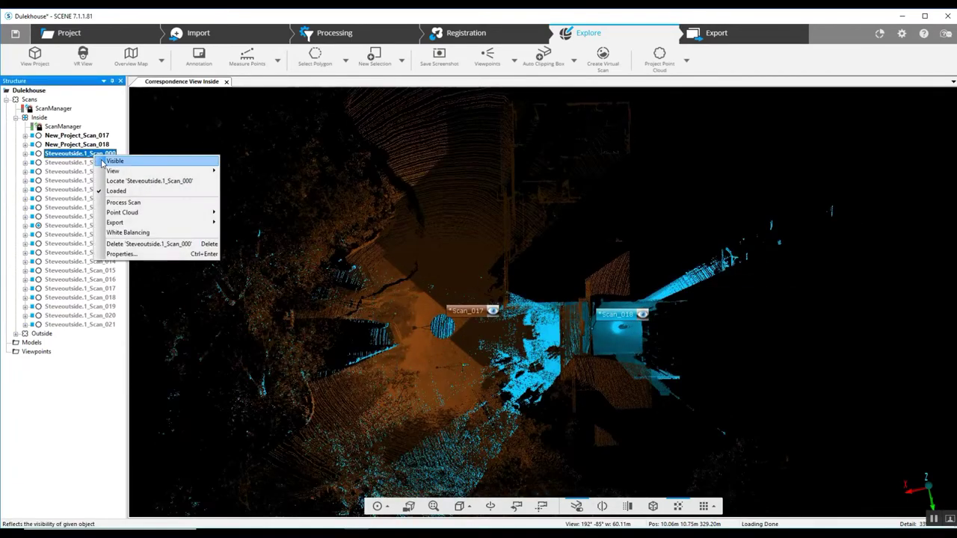
{"action": "left_click", "coordinate": [106, 163]}
{"action": "left_click", "coordinate": [271, 227]}
{"action": "scroll", "coordinate": [380, 268], "scroll_direction": "down", "scroll_amount": 2}
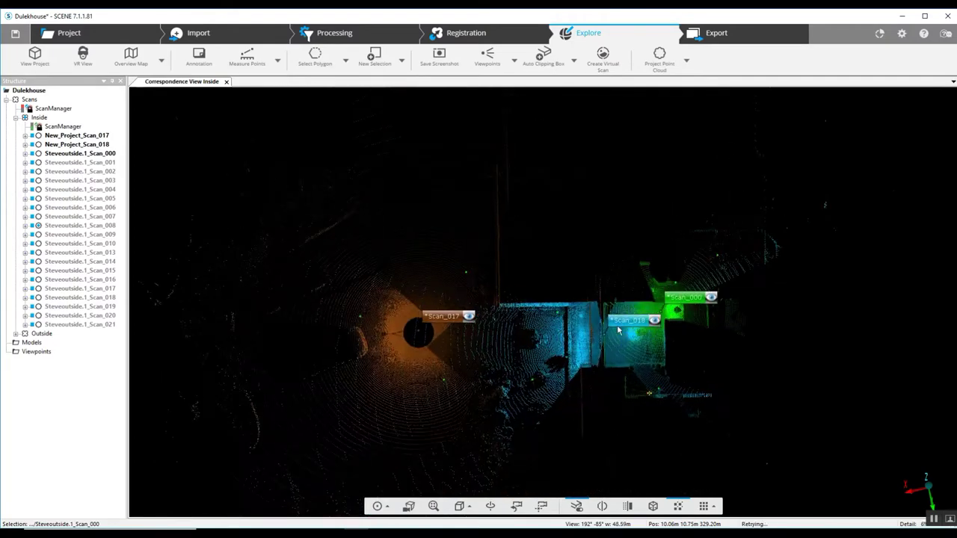
{"action": "scroll", "coordinate": [667, 321], "scroll_direction": "up", "scroll_amount": 5}
{"action": "scroll", "coordinate": [667, 317], "scroll_direction": "up", "scroll_amount": 2}
{"action": "middle_click_drag", "start_coordinate": [666, 310], "coordinate": [415, 218]}
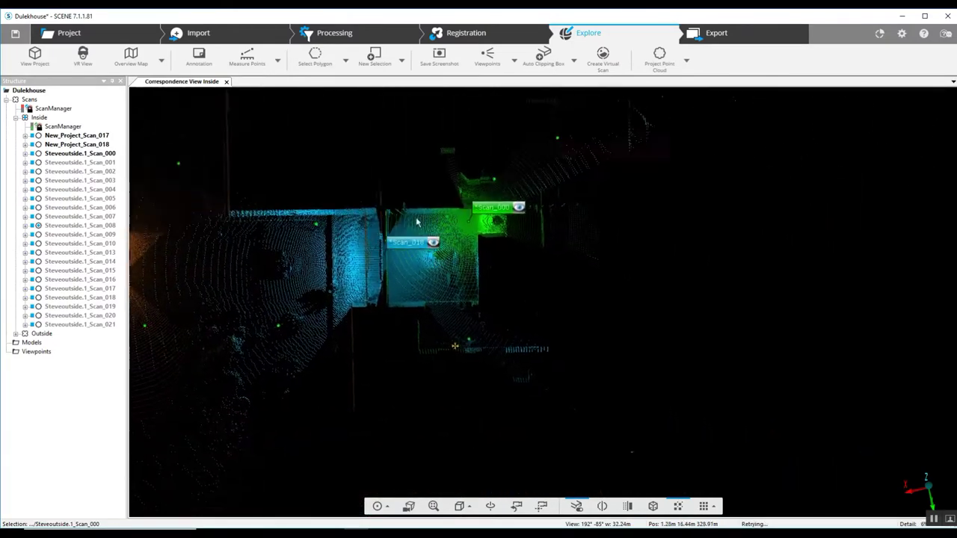
{"action": "scroll", "coordinate": [455, 225], "scroll_direction": "up", "scroll_amount": 5}
{"action": "scroll", "coordinate": [457, 229], "scroll_direction": "up", "scroll_amount": 2}
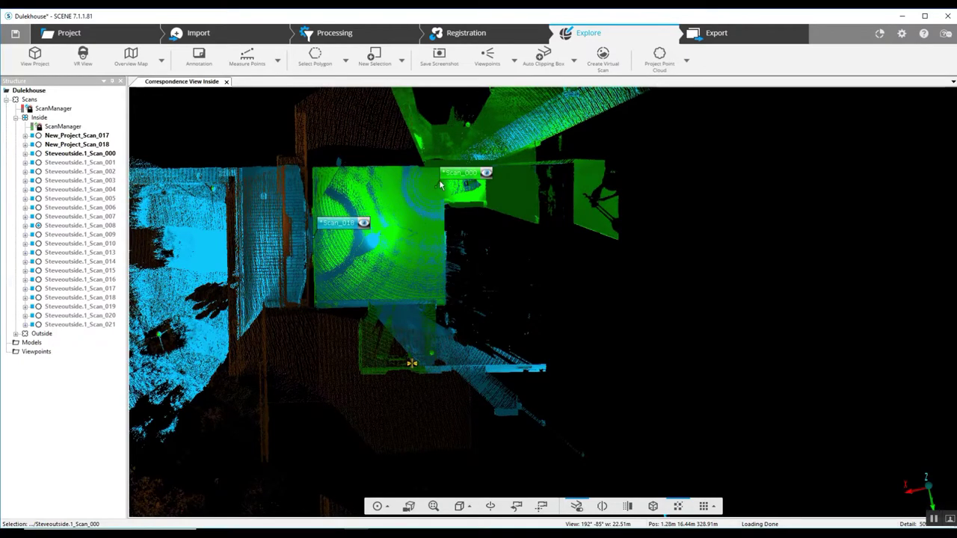
{"action": "scroll", "coordinate": [441, 183], "scroll_direction": "up", "scroll_amount": 1}
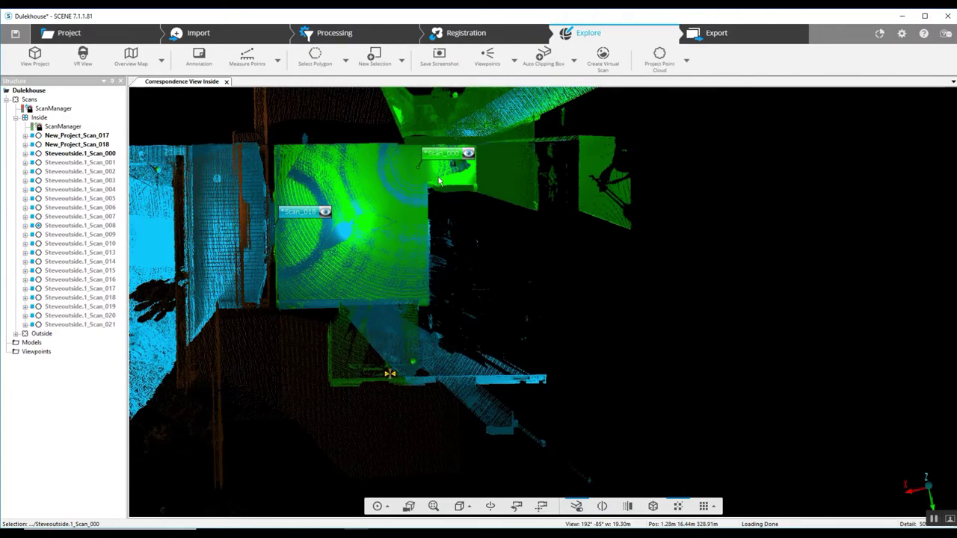
Step: Add Steveoutside.1_Scan_001 to the visible scans and inspect how it joins Scan_000 through the adjoining opening
{"action": "scroll", "coordinate": [439, 181], "scroll_direction": "down", "scroll_amount": 3}
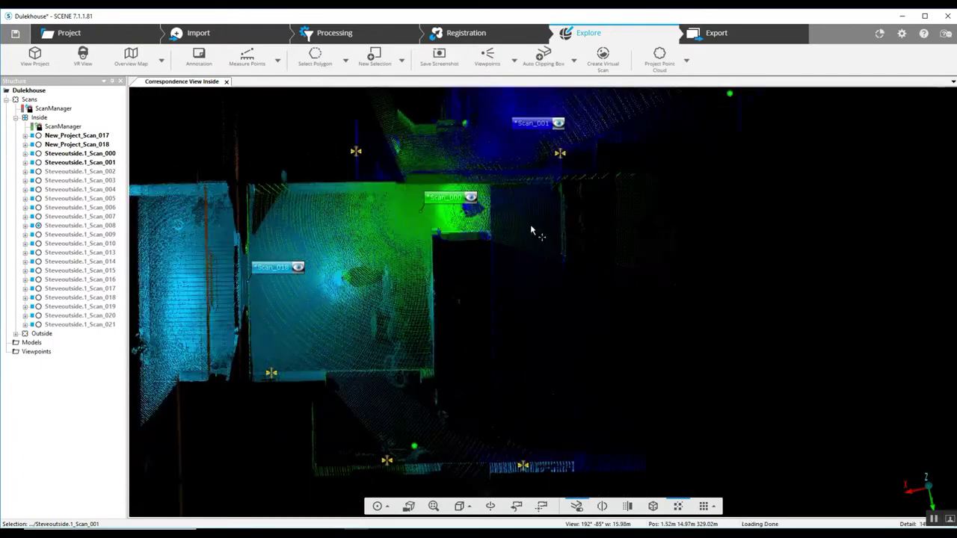
{"action": "scroll", "coordinate": [566, 312], "scroll_direction": "up", "scroll_amount": 5}
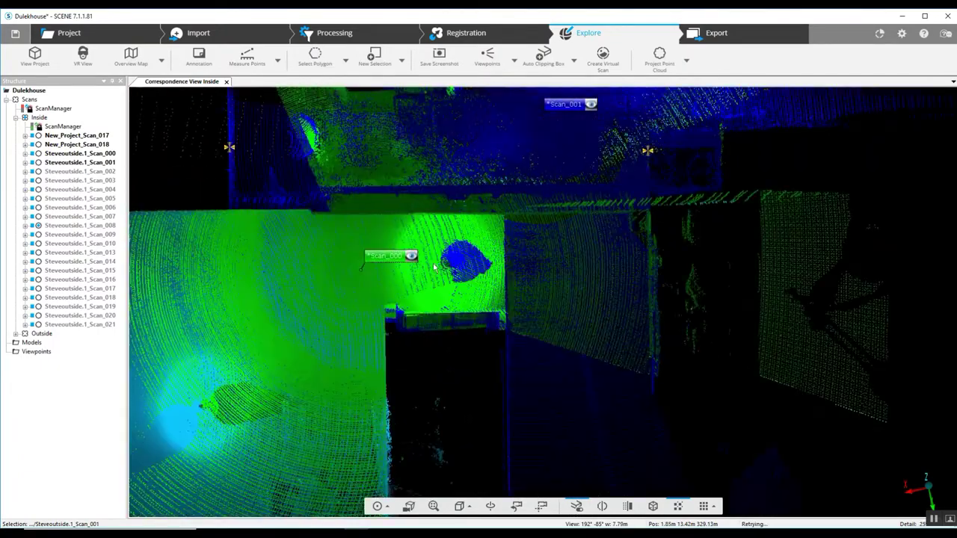
{"action": "scroll", "coordinate": [460, 217], "scroll_direction": "down", "scroll_amount": 1}
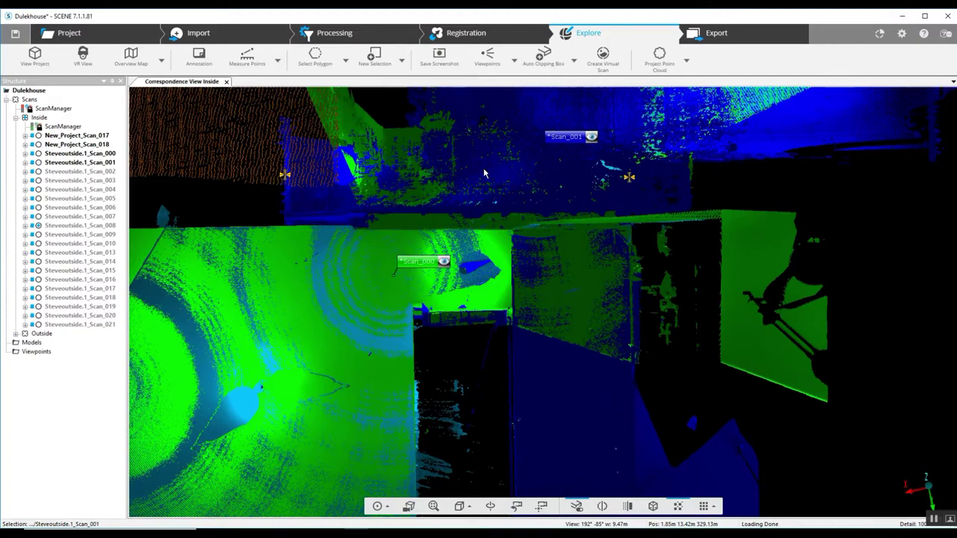
{"action": "scroll", "coordinate": [484, 173], "scroll_direction": "down", "scroll_amount": 2}
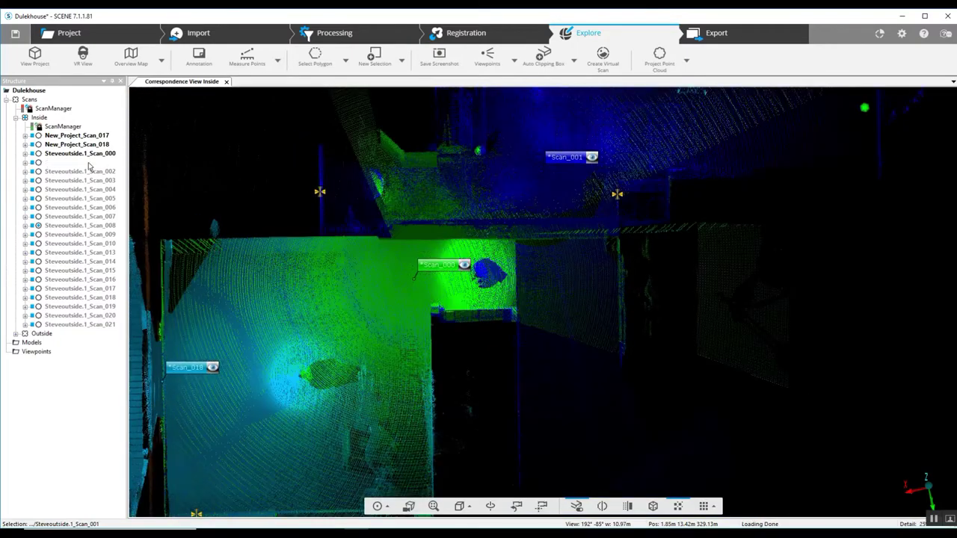
Step: Make Steveoutside.1_Scan_002 visible and check its overlap with the area covered by Scan_001
{"action": "left_click", "coordinate": [80, 171]}
{"action": "right_click", "coordinate": [92, 173]}
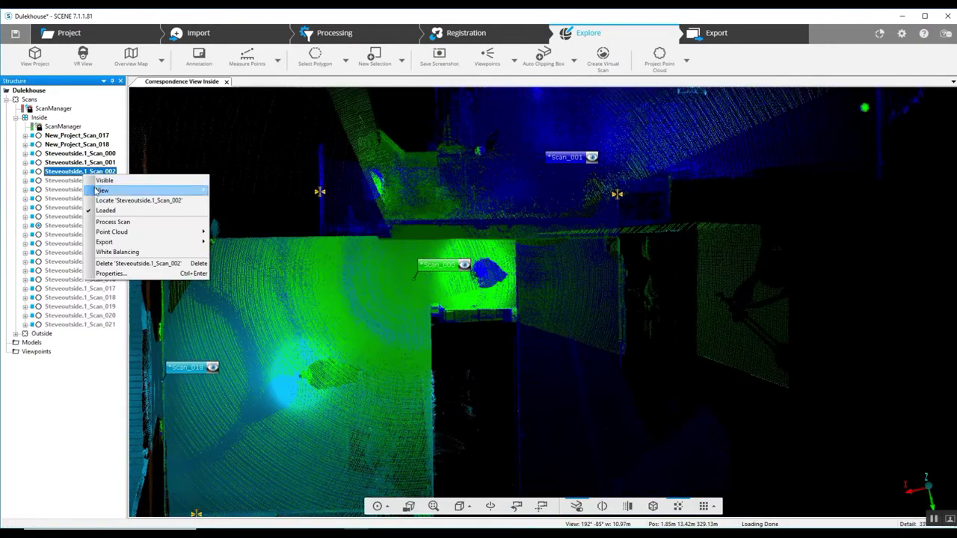
{"action": "left_click", "coordinate": [102, 191]}
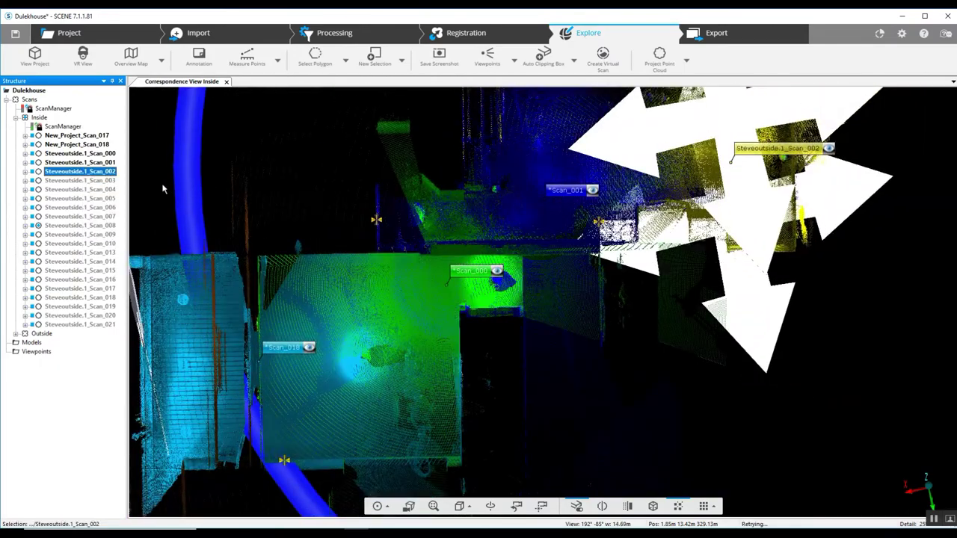
{"action": "left_click", "coordinate": [162, 184]}
{"action": "scroll", "coordinate": [162, 184], "scroll_direction": "down", "scroll_amount": 3}
{"action": "right_click_drag", "start_coordinate": [472, 224], "coordinate": [377, 254]}
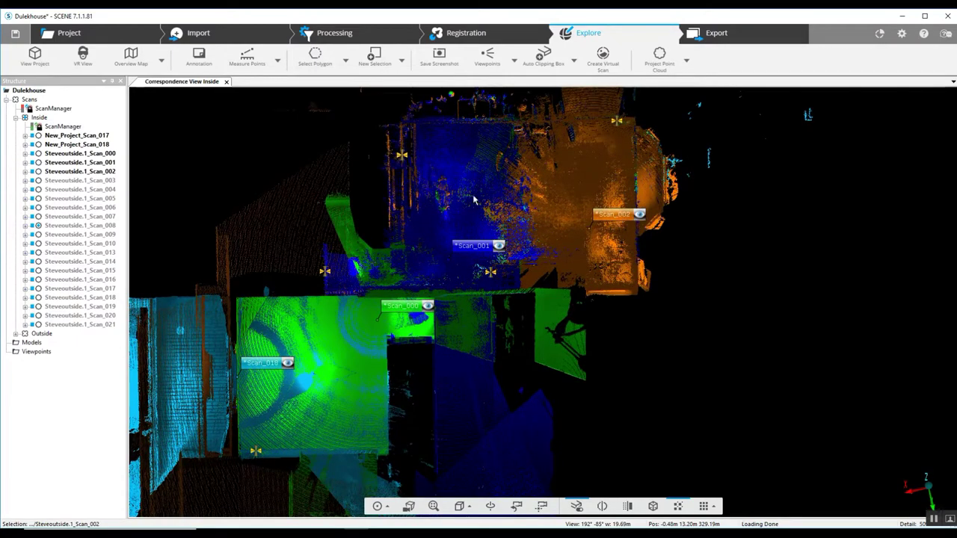
{"action": "scroll", "coordinate": [608, 209], "scroll_direction": "down", "scroll_amount": 5}
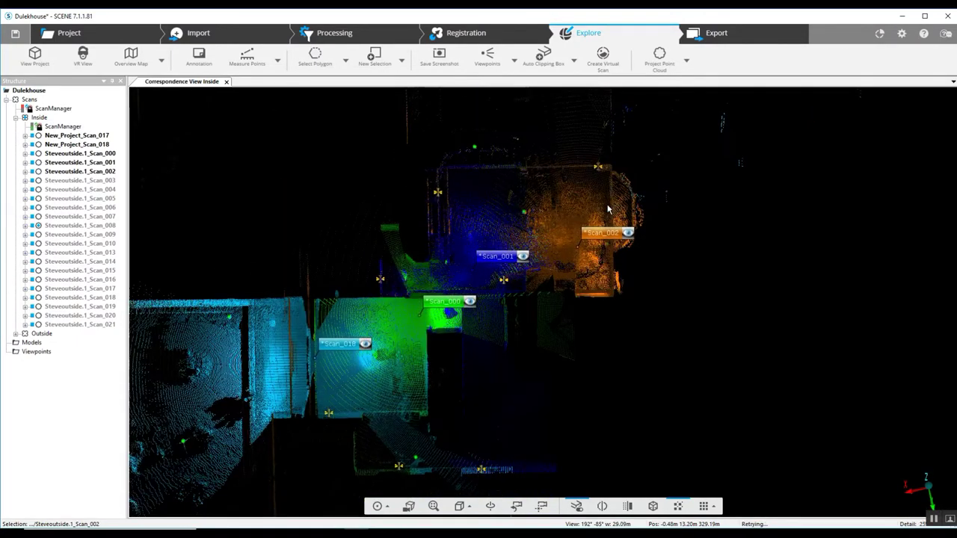
Step: Make Steveoutside.1_Scan_003 and Steveoutside.1_Scan_004 visible alongside the scans already shown
{"action": "right_click", "coordinate": [91, 180]}
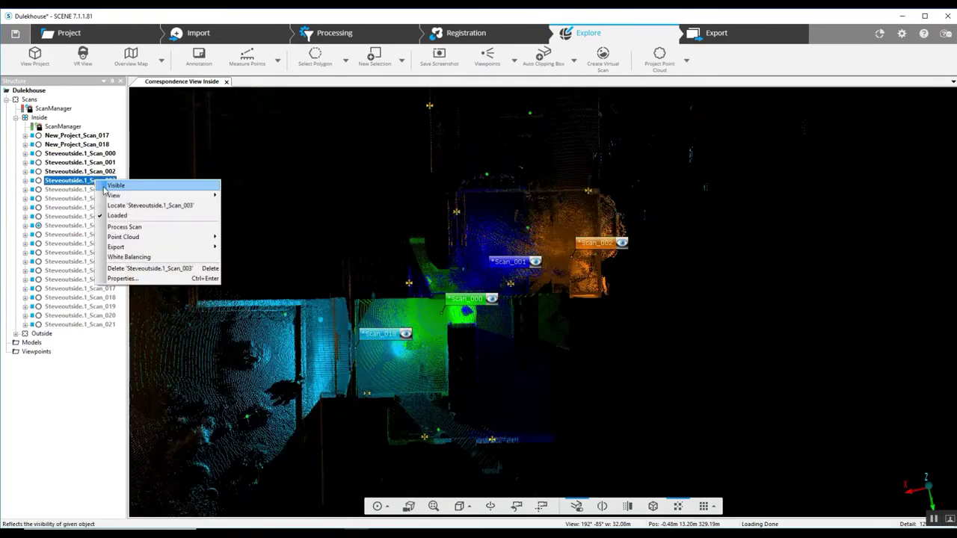
{"action": "left_click", "coordinate": [169, 184]}
{"action": "scroll", "coordinate": [470, 246], "scroll_direction": "down", "scroll_amount": 2}
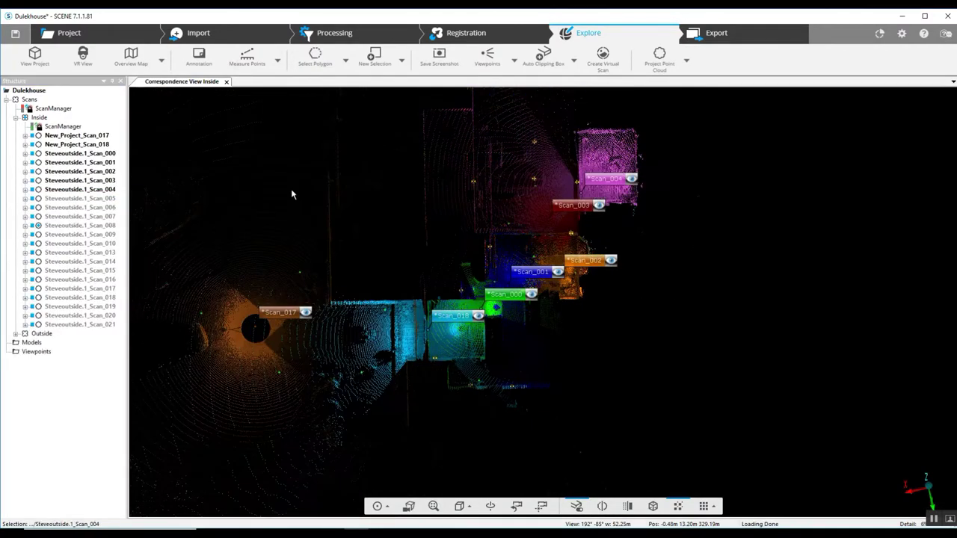
{"action": "scroll", "coordinate": [291, 189], "scroll_direction": "down", "scroll_amount": 3}
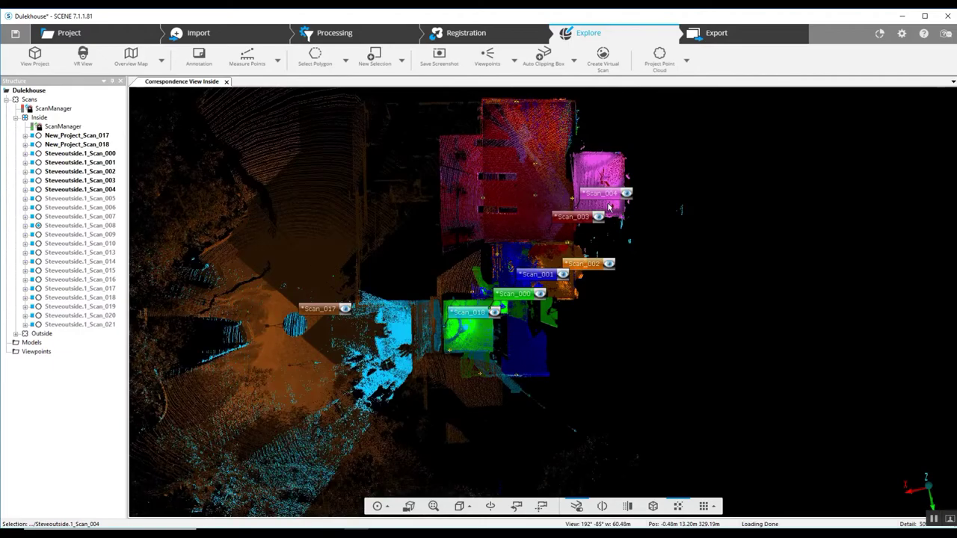
Step: Examine from above how Scan_003 connects to the adjacent room of Scan_004 and to the neighbouring scans
{"action": "scroll", "coordinate": [615, 196], "scroll_direction": "up", "scroll_amount": 4}
{"action": "scroll", "coordinate": [613, 192], "scroll_direction": "up", "scroll_amount": 3}
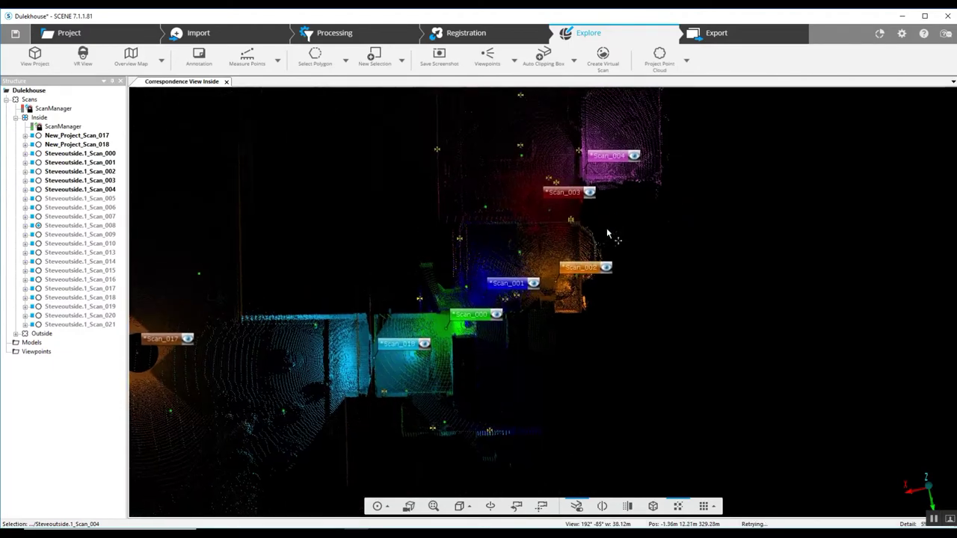
{"action": "scroll", "coordinate": [586, 277], "scroll_direction": "up", "scroll_amount": 5}
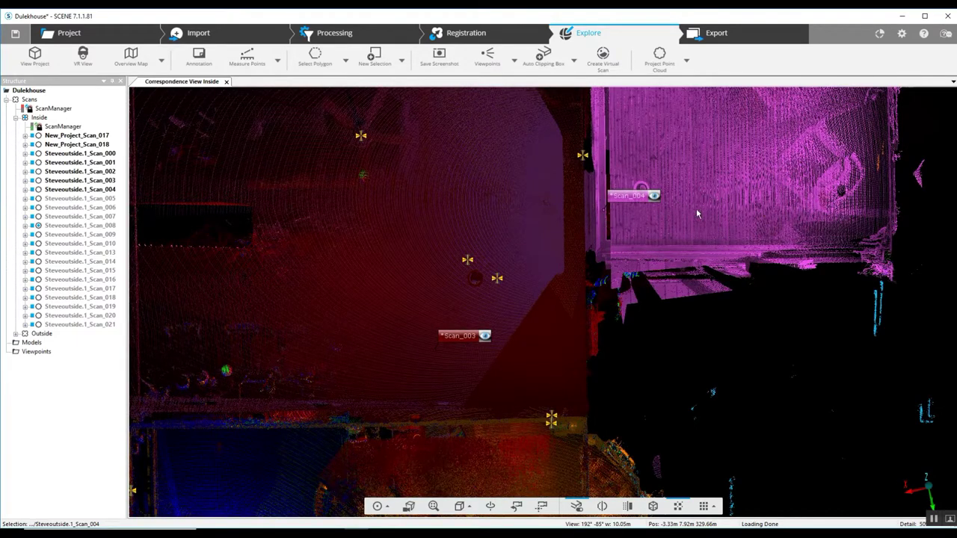
{"action": "middle_click_drag", "start_coordinate": [697, 211], "coordinate": [693, 340]}
{"action": "scroll", "coordinate": [750, 205], "scroll_direction": "down", "scroll_amount": 1}
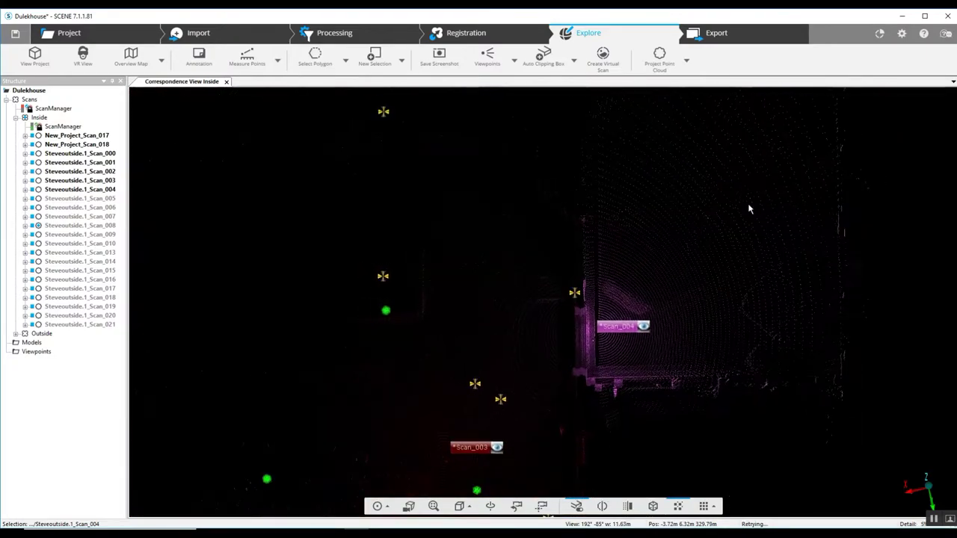
{"action": "scroll", "coordinate": [740, 190], "scroll_direction": "down", "scroll_amount": 2}
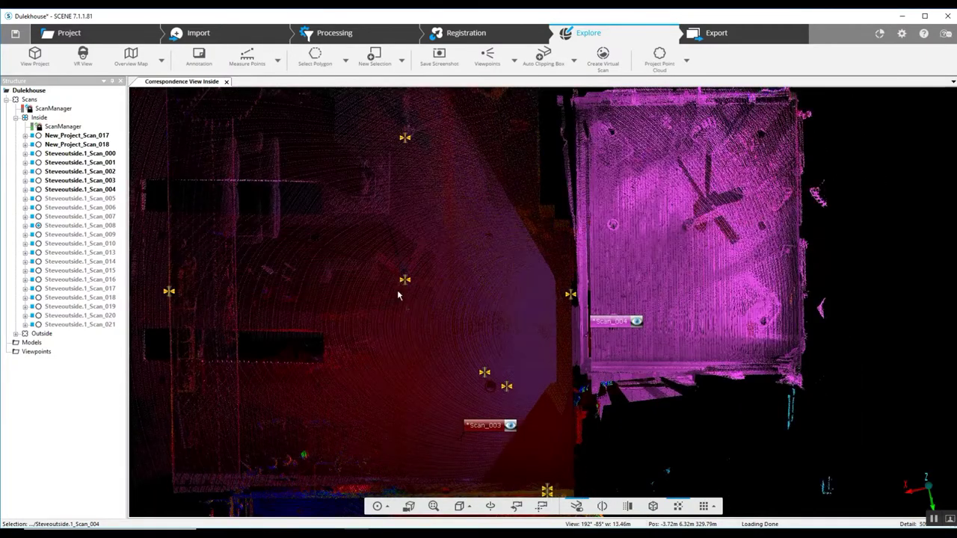
{"action": "scroll", "coordinate": [374, 308], "scroll_direction": "down", "scroll_amount": 5}
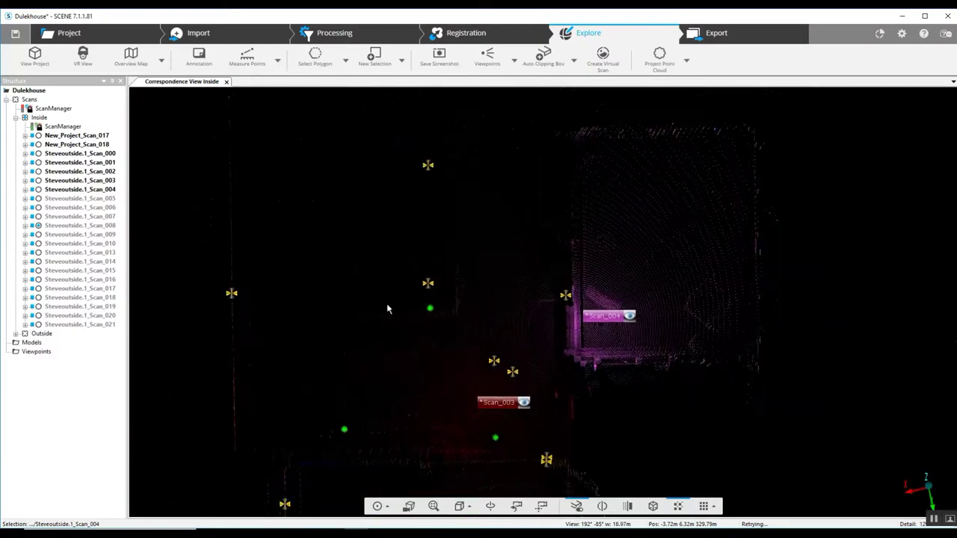
{"action": "middle_click_drag", "start_coordinate": [407, 275], "coordinate": [485, 184]}
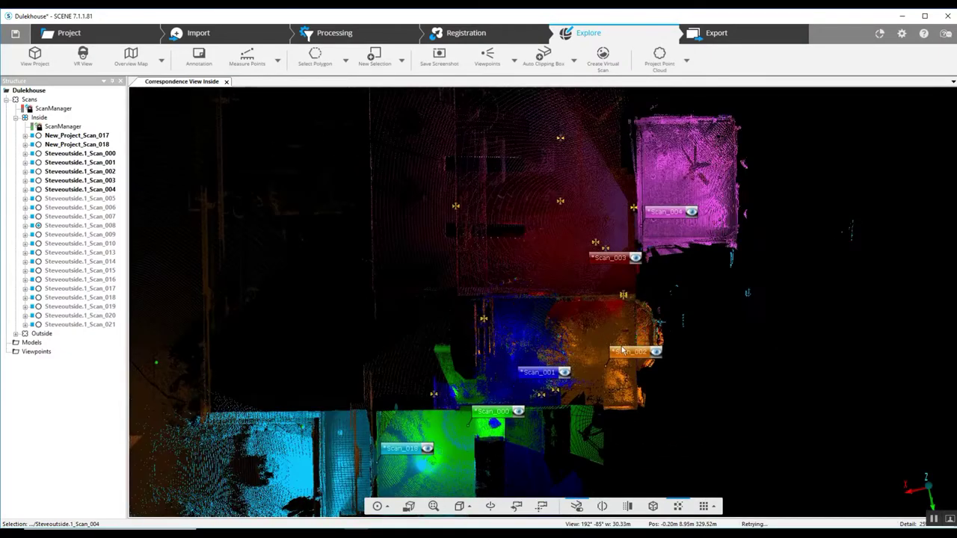
Step: Make Steveoutside.1_Scan_005, Scan_006, Scan_007 and Scan_008 visible to complete the coverage of the large room
{"action": "right_click", "coordinate": [90, 200]}
{"action": "left_click", "coordinate": [143, 227]}
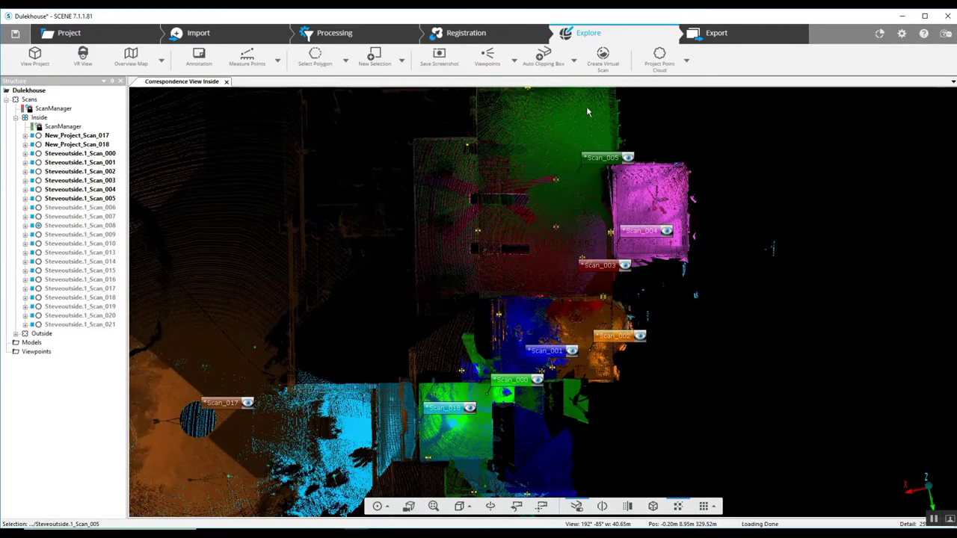
{"action": "right_click", "coordinate": [107, 208]}
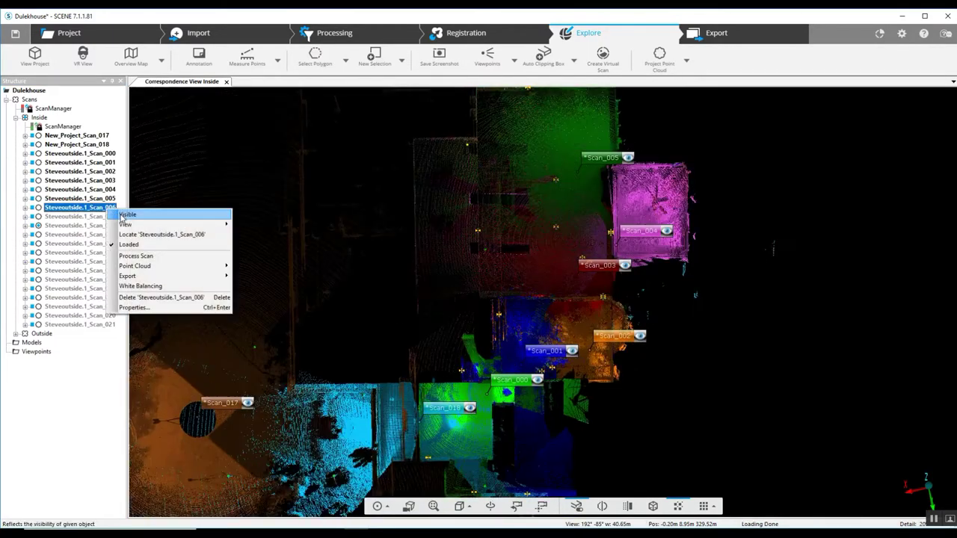
{"action": "left_click", "coordinate": [146, 234]}
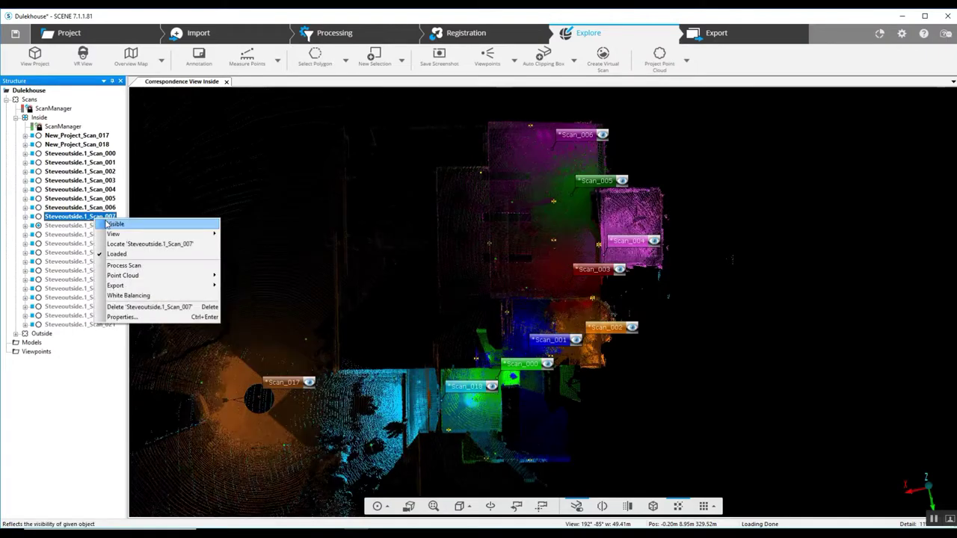
{"action": "left_click", "coordinate": [134, 244]}
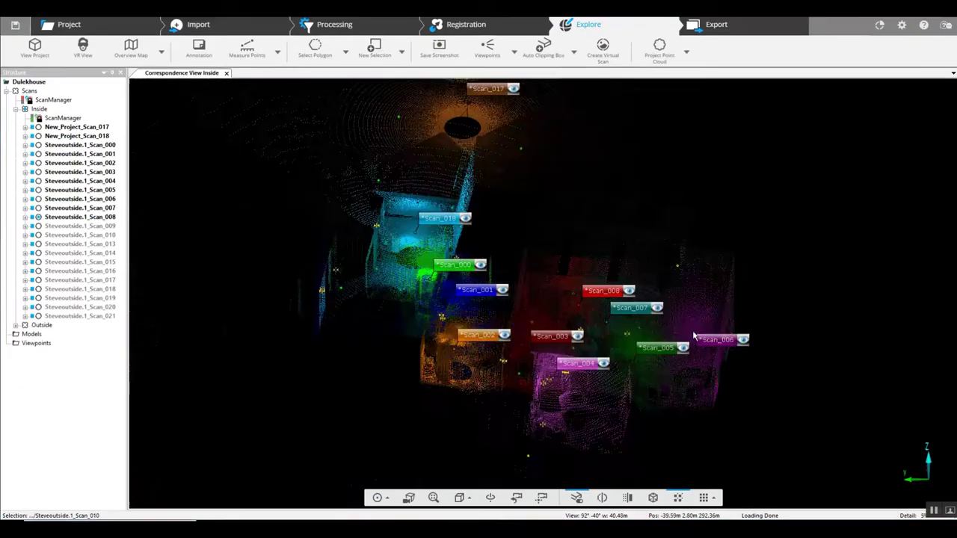
Step: Examine the combined coverage of all visible scans in perspective, from an elevated angle and from the side of the house
{"action": "left_click_drag", "start_coordinate": [694, 403], "coordinate": [703, 408]}
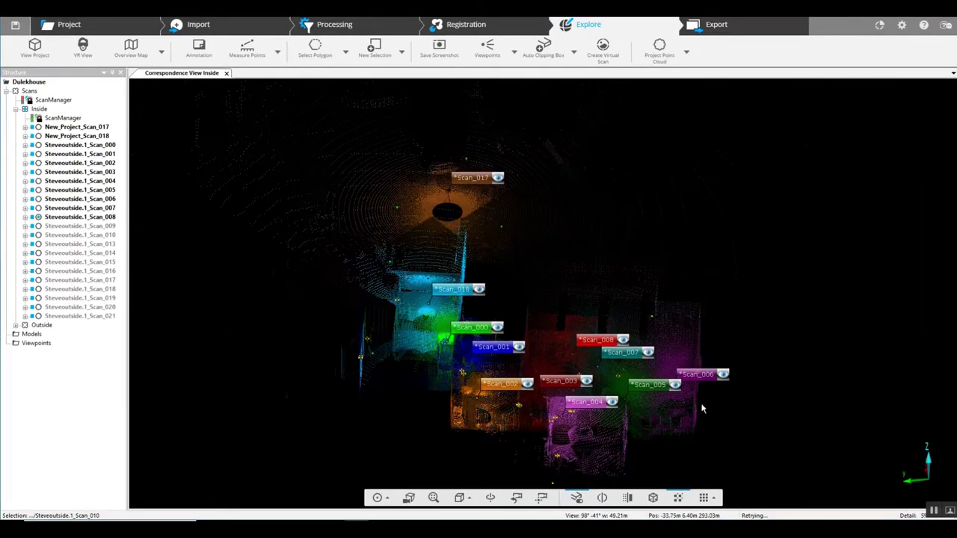
{"action": "left_click_drag", "start_coordinate": [486, 415], "coordinate": [632, 306]}
{"action": "scroll", "coordinate": [632, 305], "scroll_direction": "up", "scroll_amount": 5}
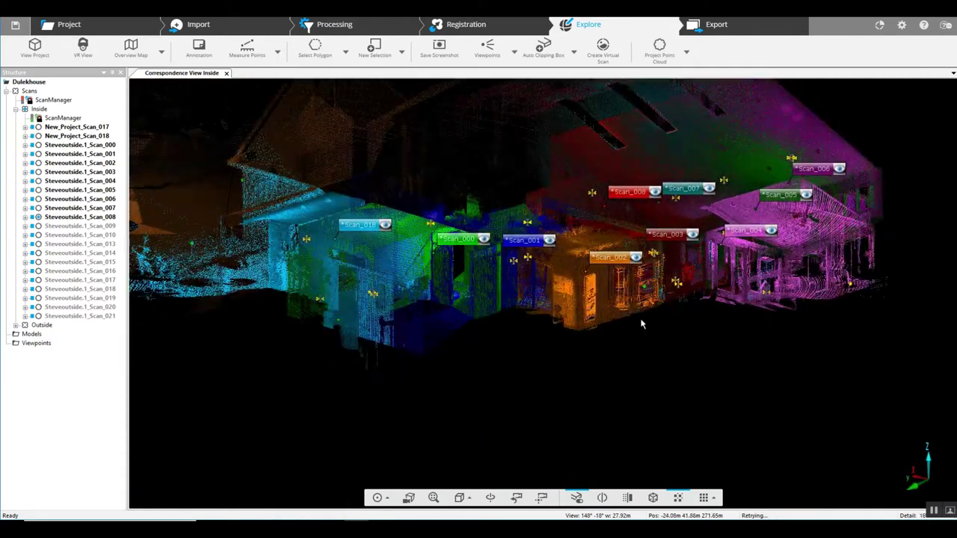
{"action": "scroll", "coordinate": [641, 324], "scroll_direction": "down", "scroll_amount": 2}
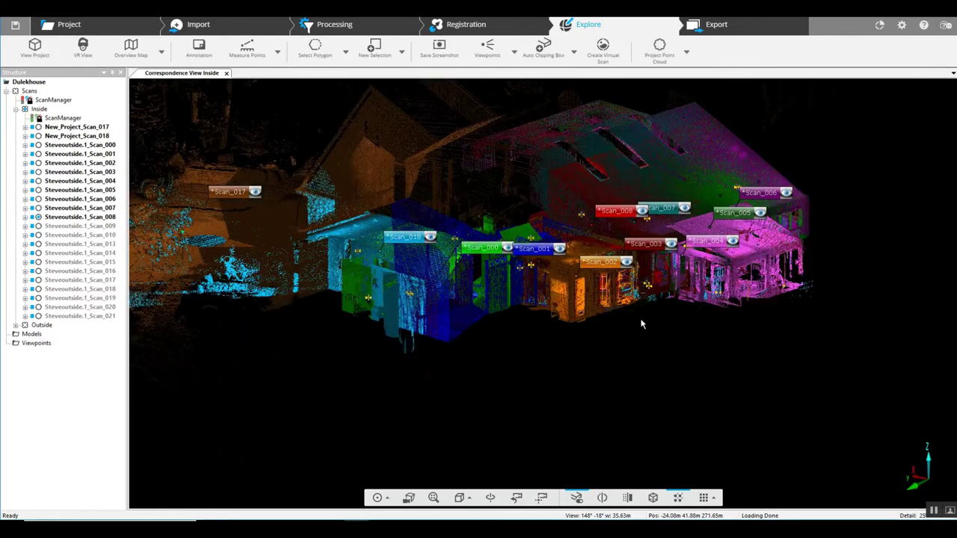